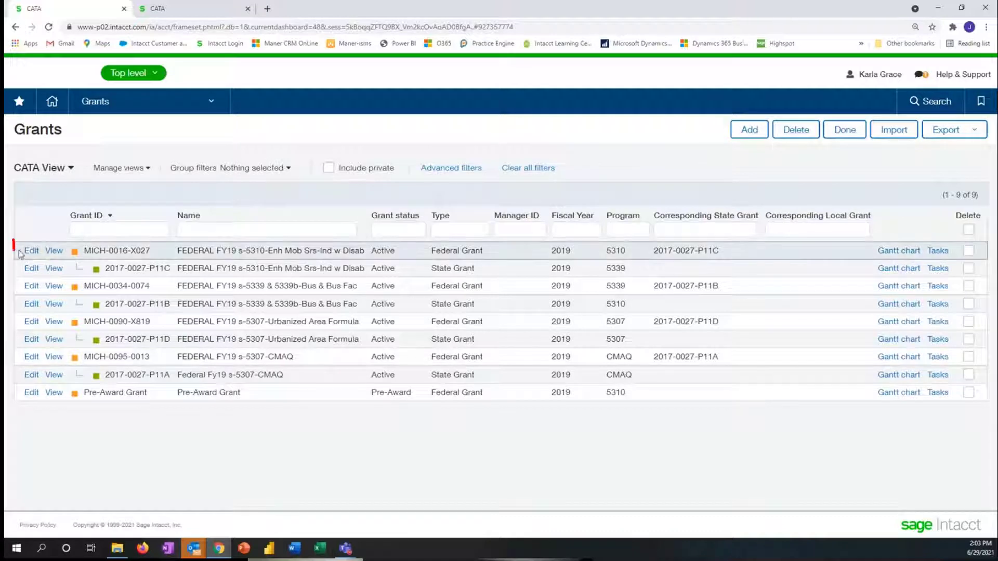
# Step: Open federal grant MICH-0016-X027 for editing and examine its grant category and grant type choices, keeping Federal Grant as the type
pyautogui.click(31, 252)
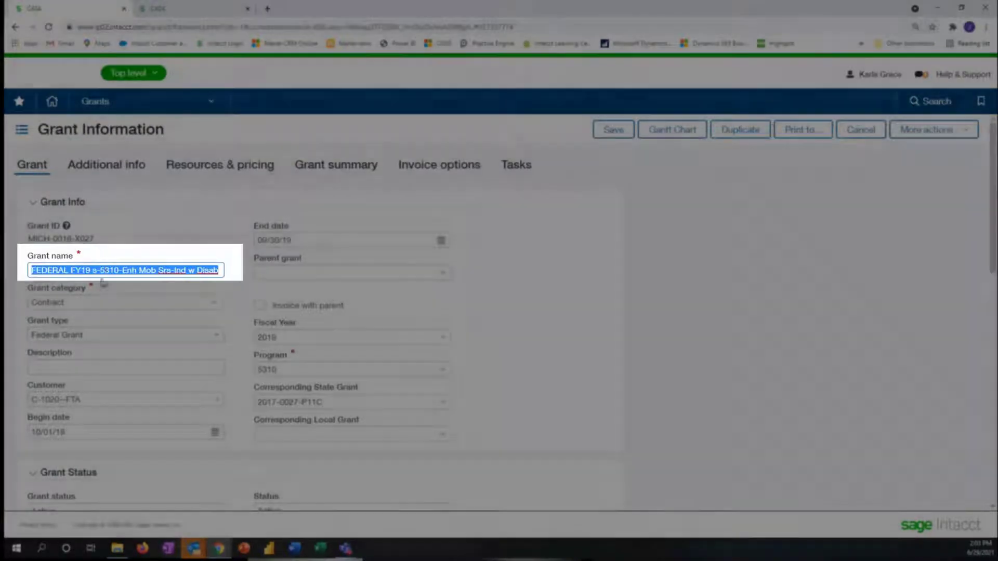
pyautogui.scroll(-1, 227, 275)
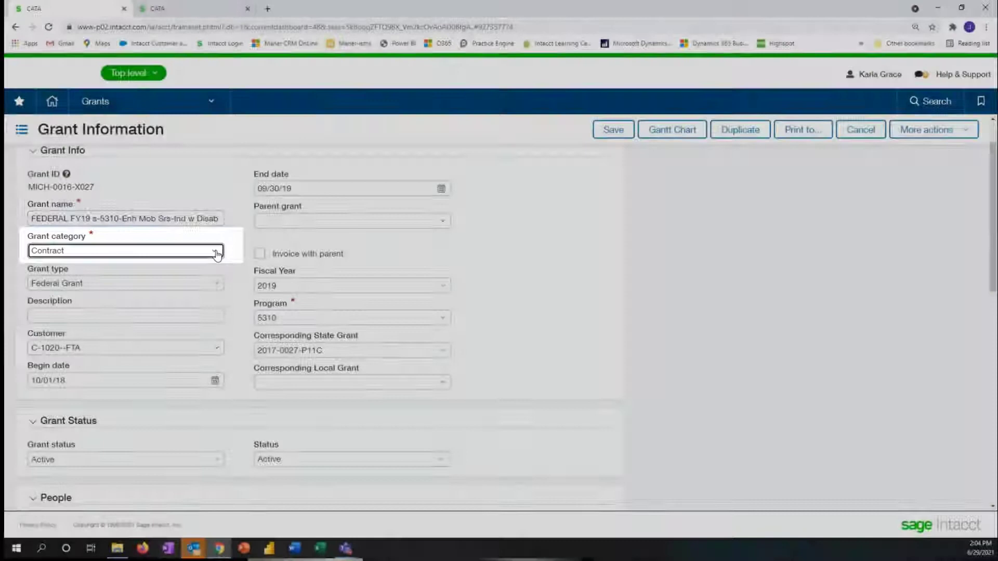
pyautogui.click(209, 252)
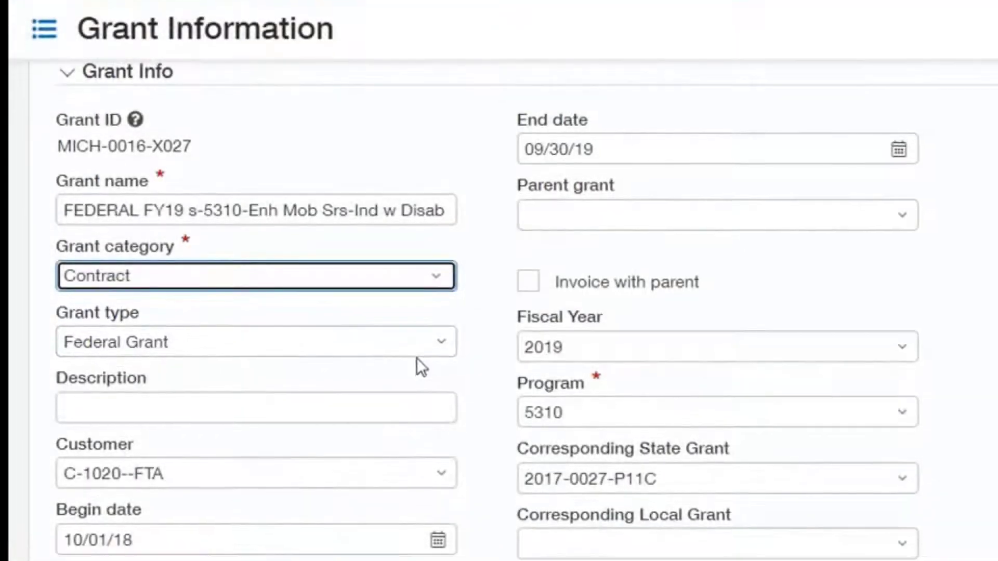
pyautogui.scroll(-3, 419, 363)
pyautogui.click(285, 187)
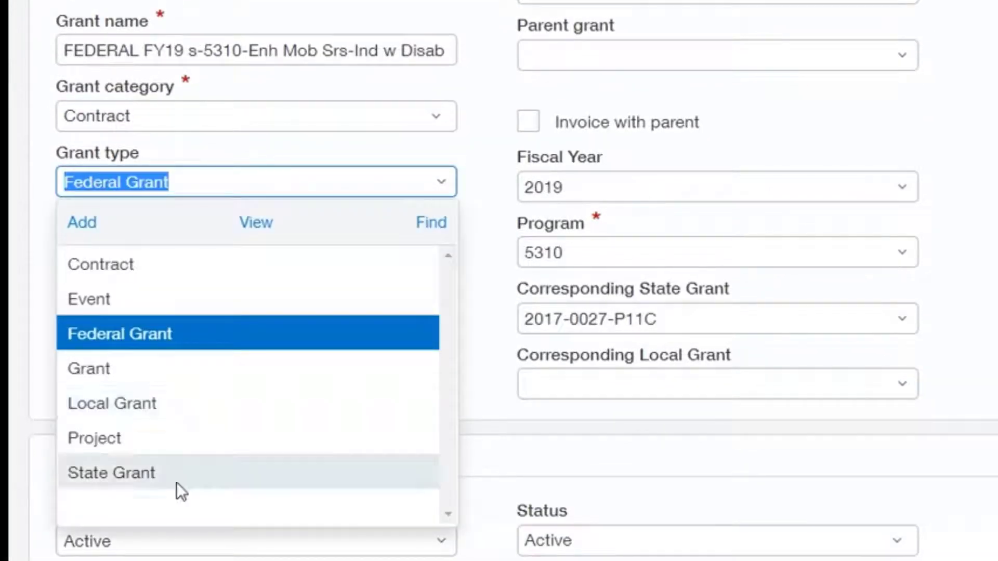
pyautogui.click(167, 347)
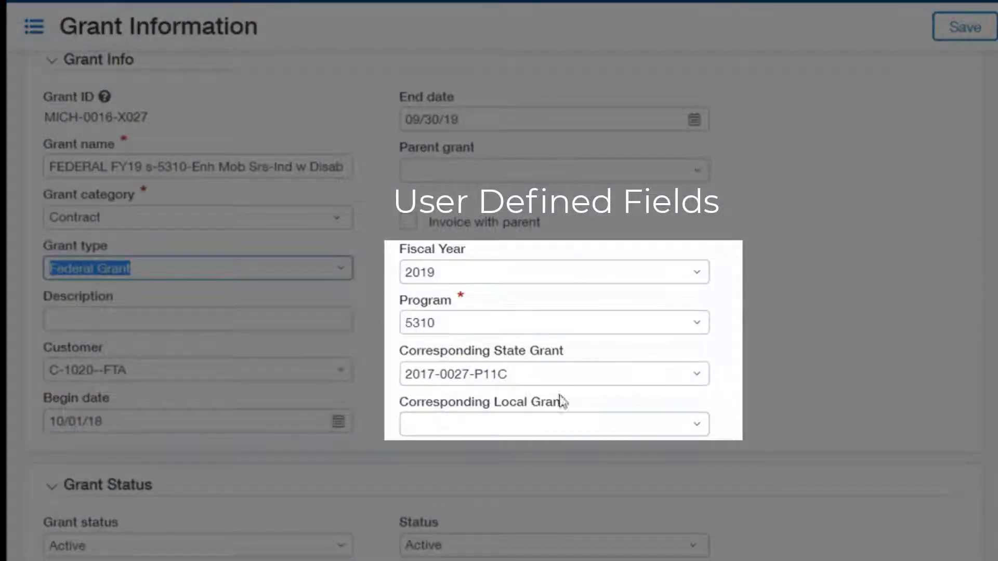
# Step: Review the grant's status and people sections, then its additional info, resources and pricing, grant summary and invoice options
pyautogui.scroll(-5, 659, 389)
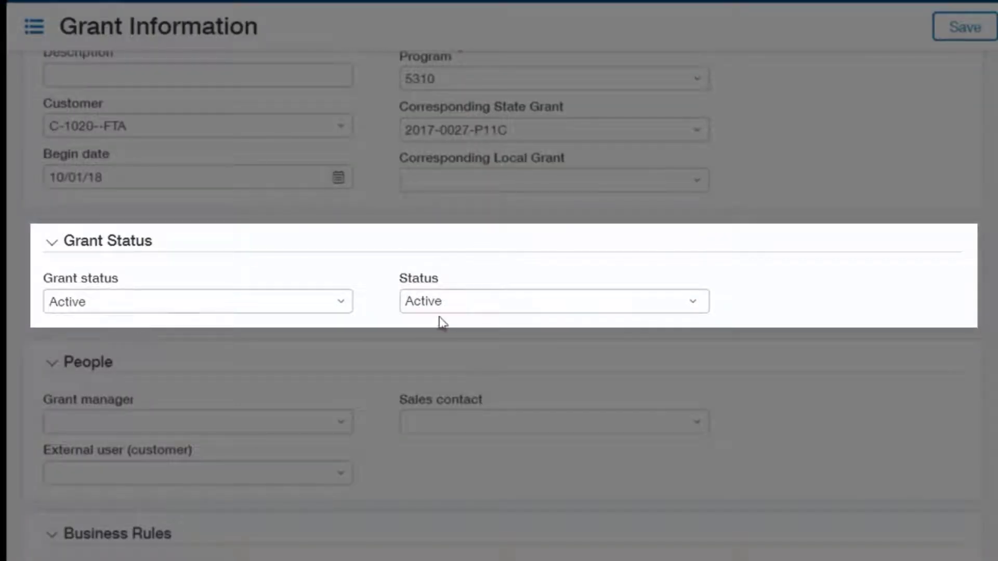
pyautogui.click(340, 303)
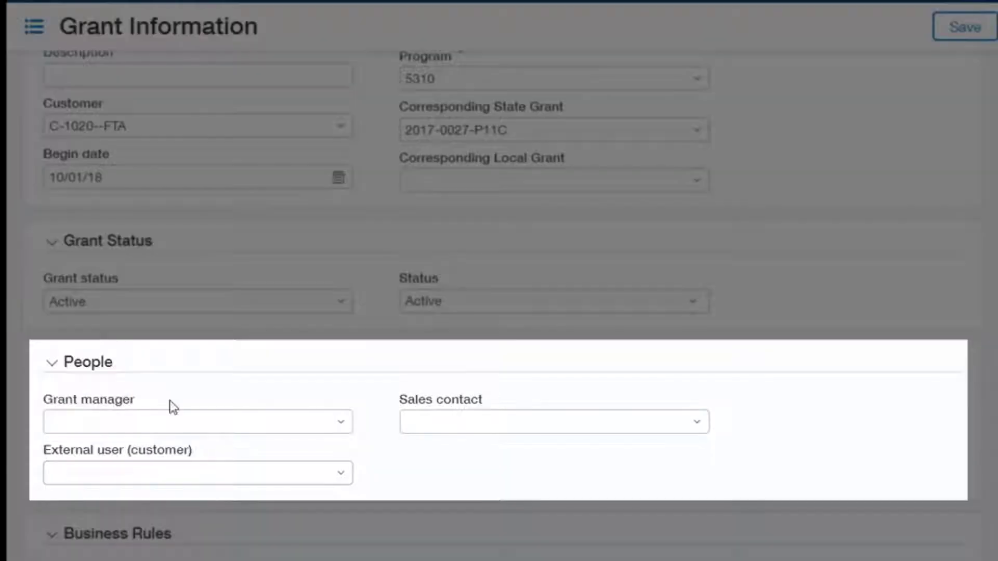
pyautogui.scroll(-3, 278, 445)
pyautogui.scroll(4, 278, 445)
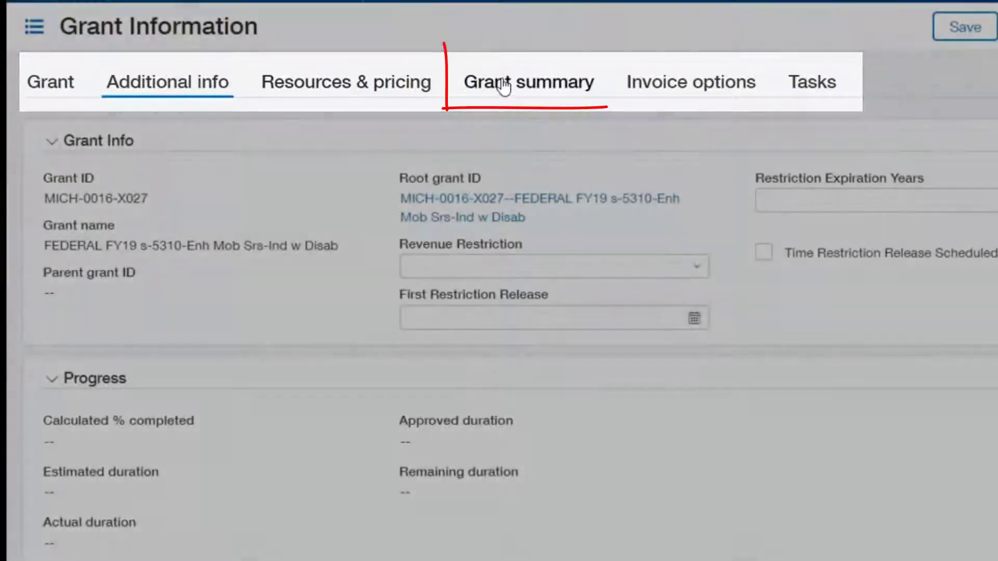
pyautogui.click(501, 83)
pyautogui.click(382, 82)
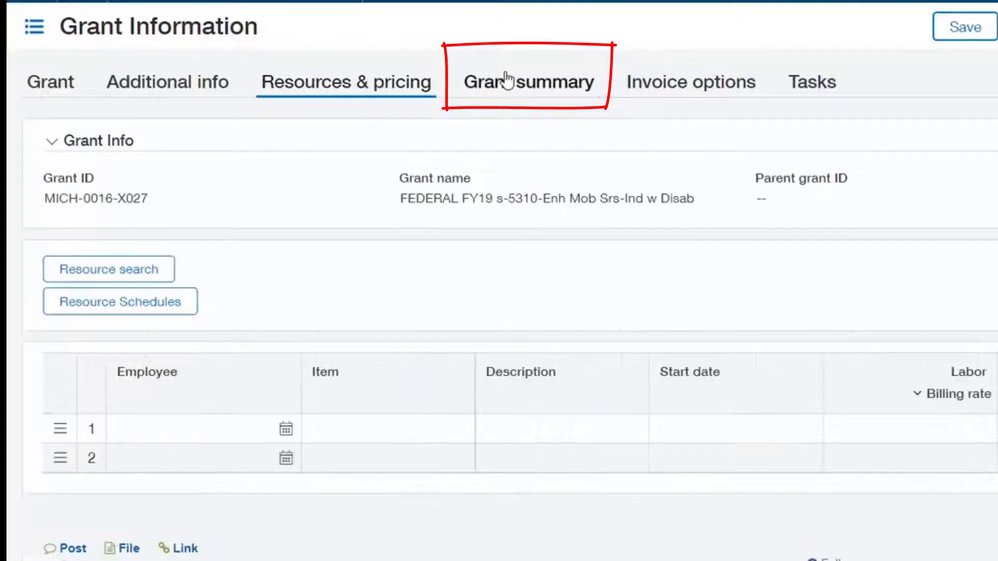
pyautogui.click(664, 83)
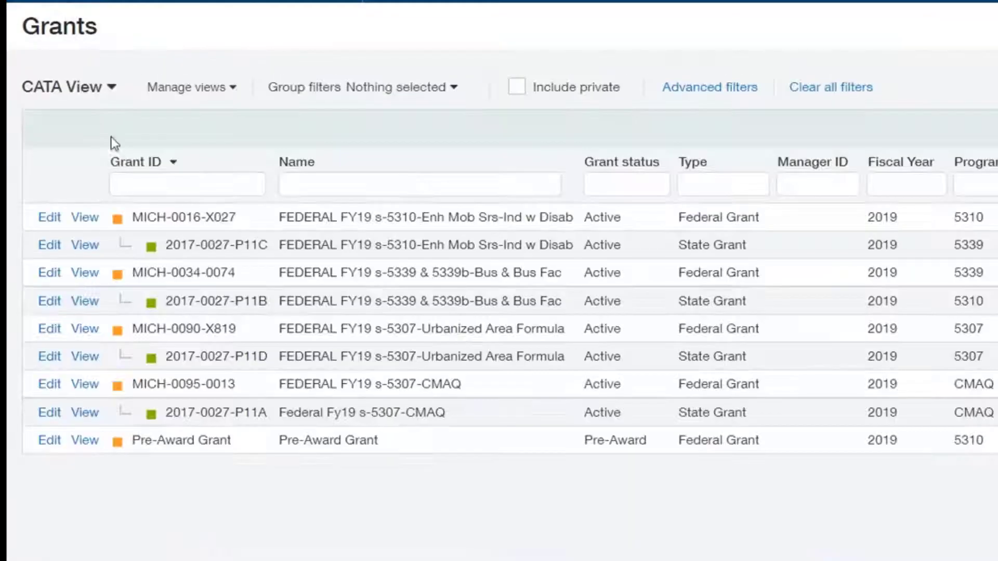
# Step: Switch the grants list to the Federal Grants view and export the list to Excel
pyautogui.click(110, 90)
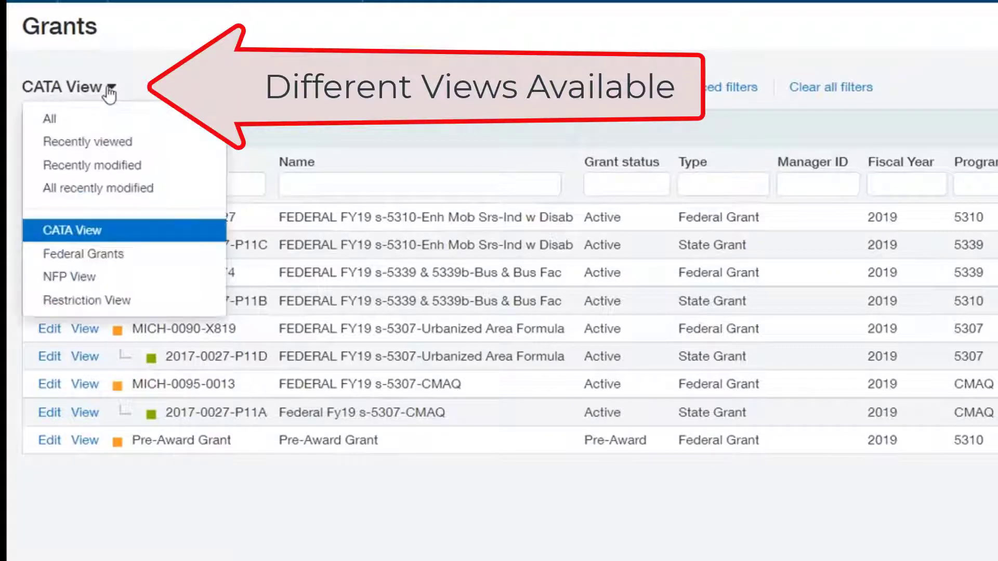
pyautogui.click(68, 255)
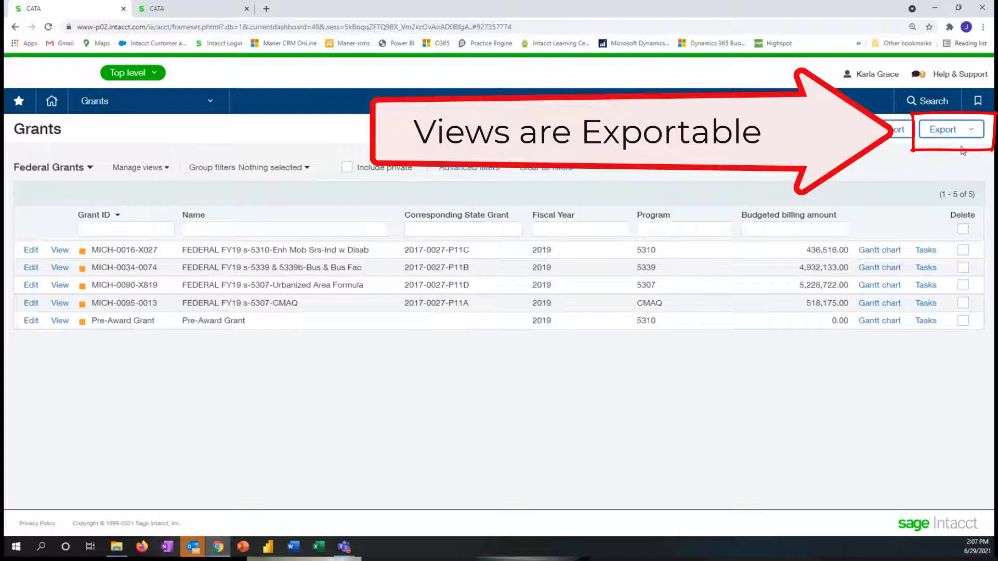
pyautogui.click(949, 130)
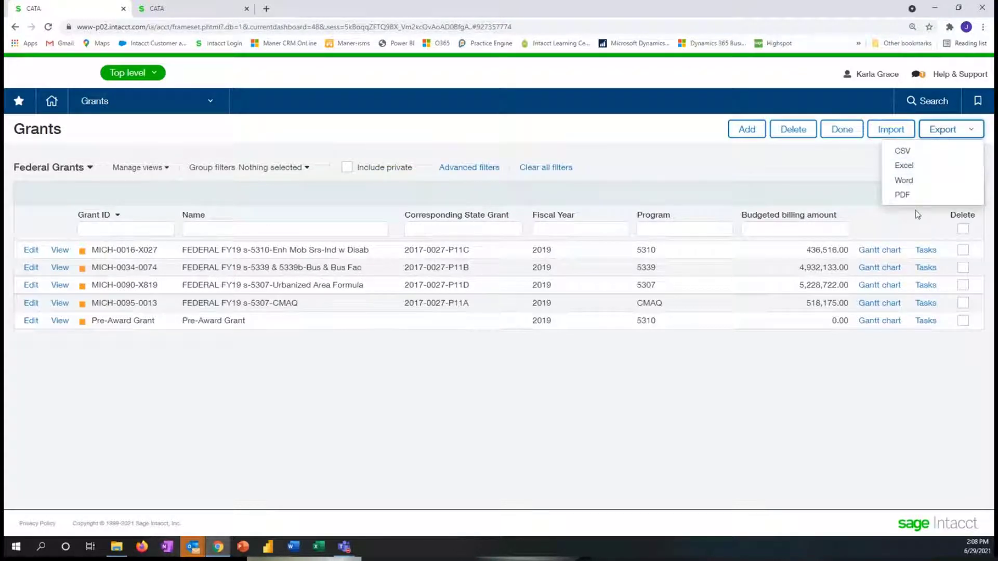
pyautogui.click(903, 165)
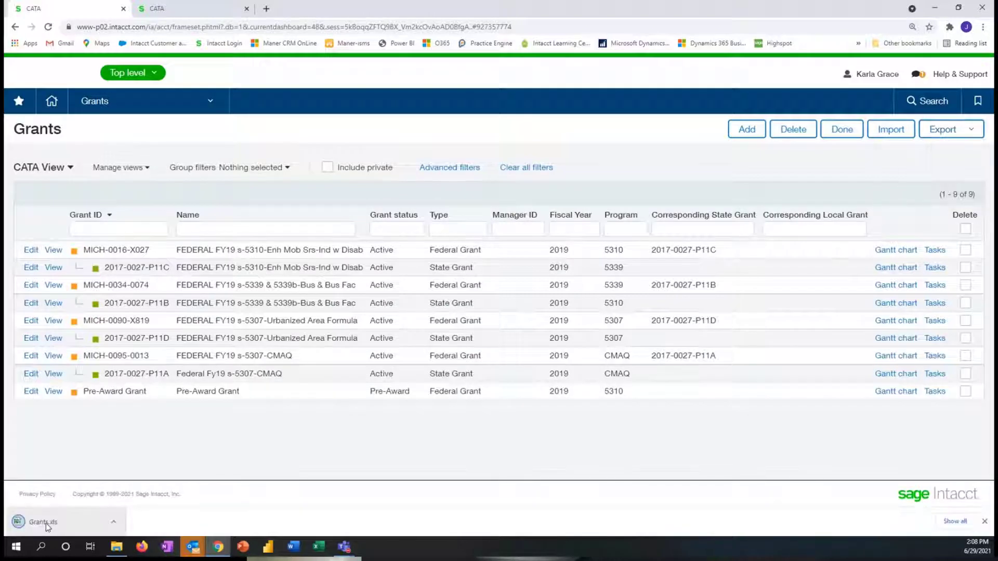
# Step: Open the downloaded Grants.xls in Excel despite the file format warning, maximize the workbook and enable editing
pyautogui.click(46, 522)
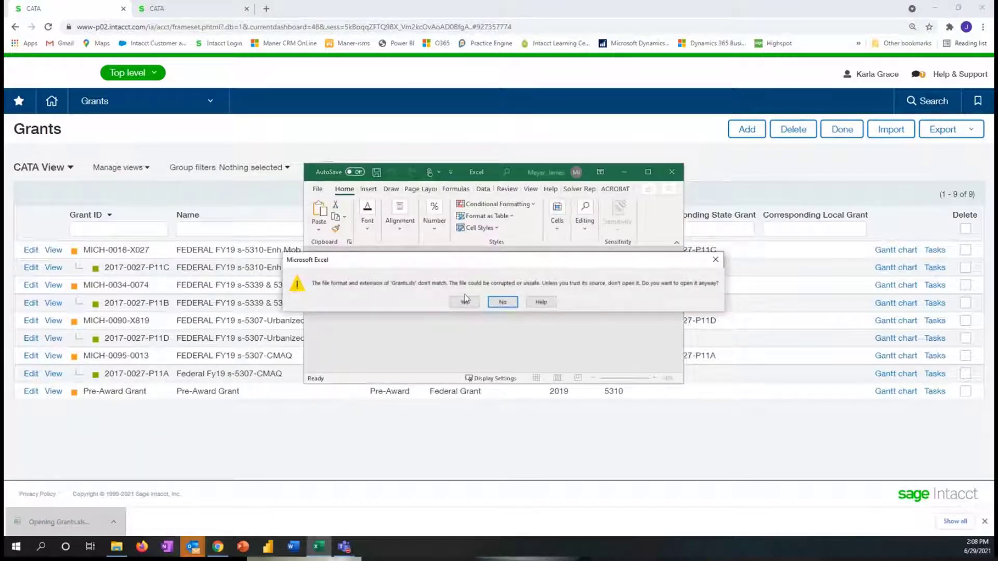
pyautogui.click(466, 301)
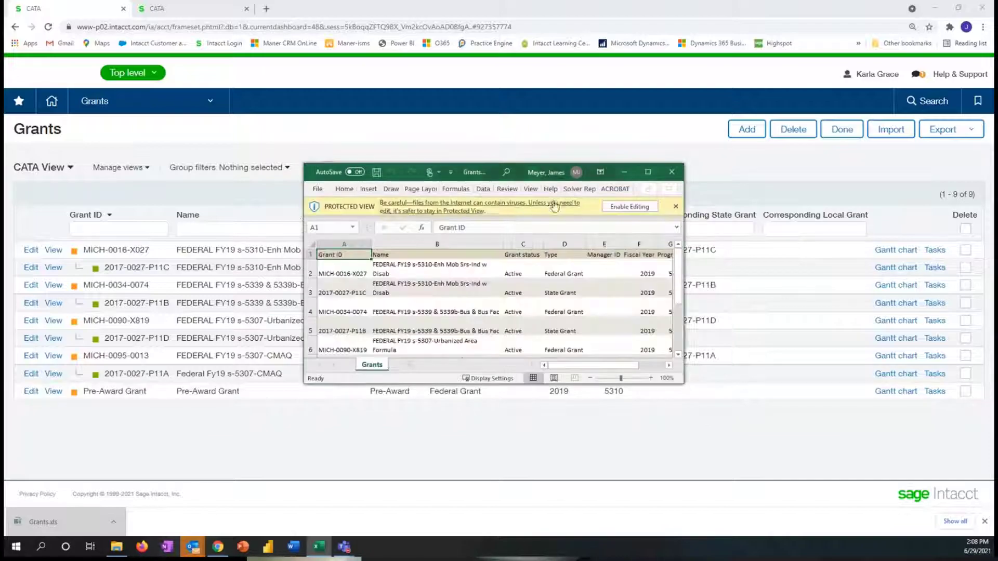
pyautogui.click(648, 171)
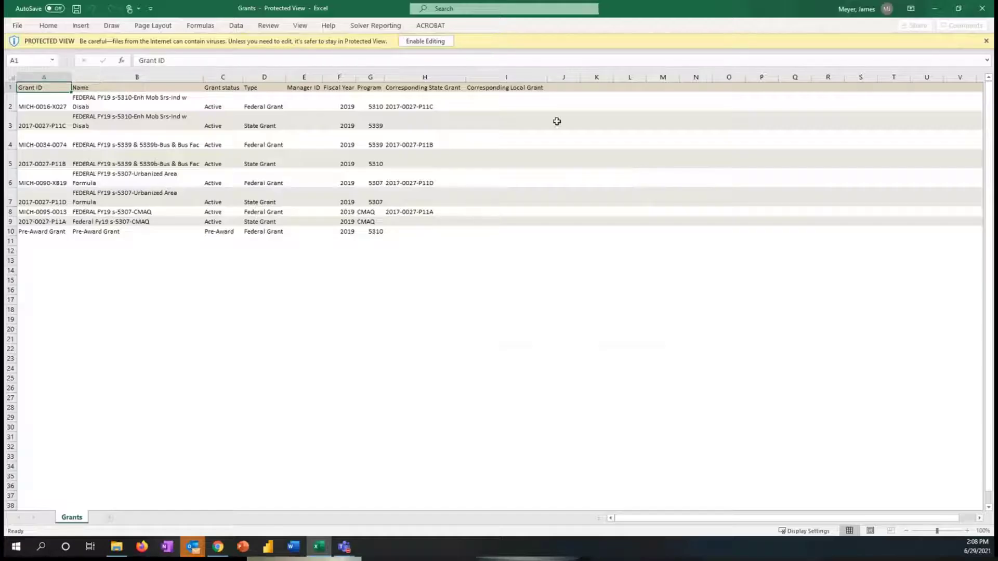
pyautogui.click(425, 42)
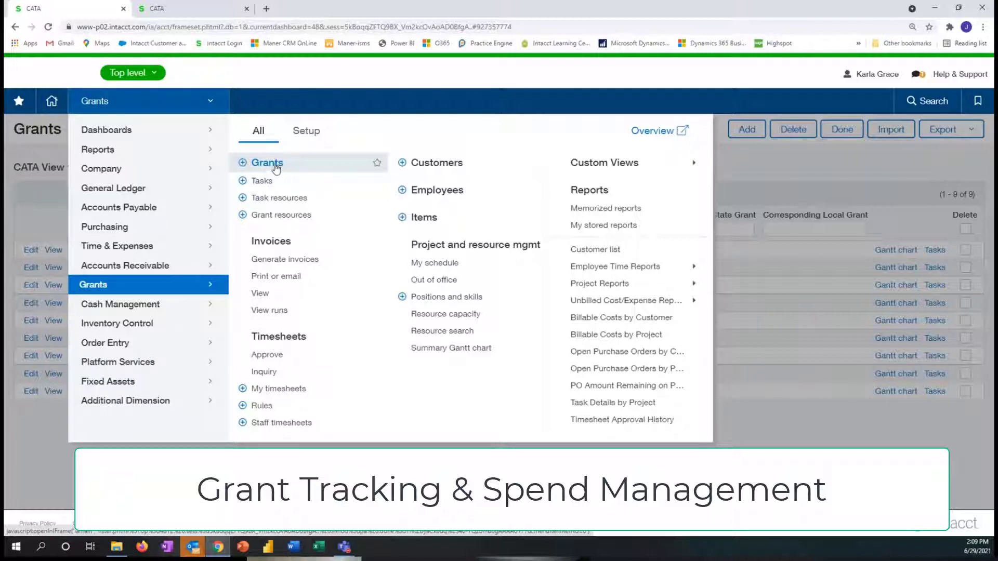
# Step: Go to the General Ledger budgets in Sage Intacct and open the budget details of Mid-Year Recast
pyautogui.click(128, 191)
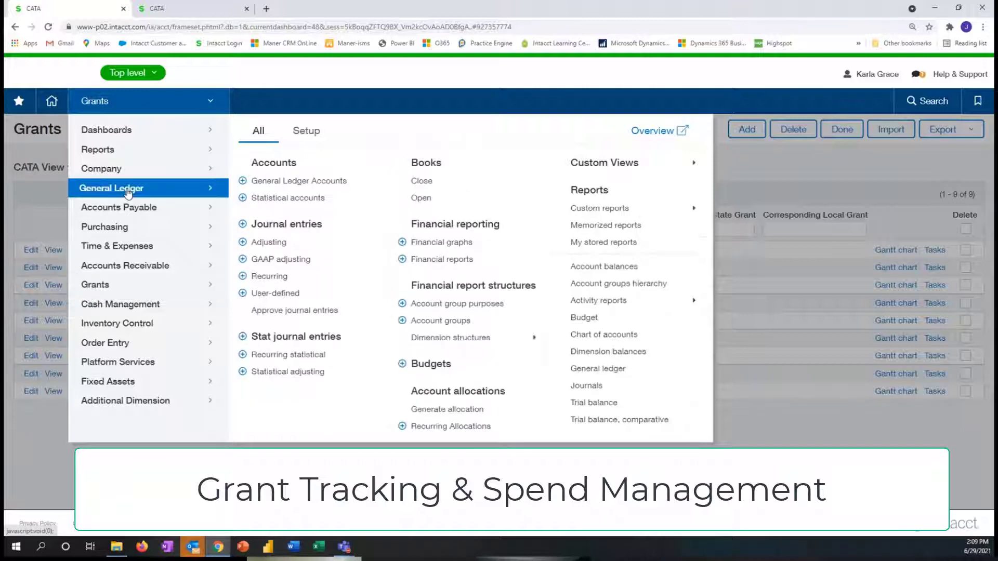
pyautogui.click(425, 366)
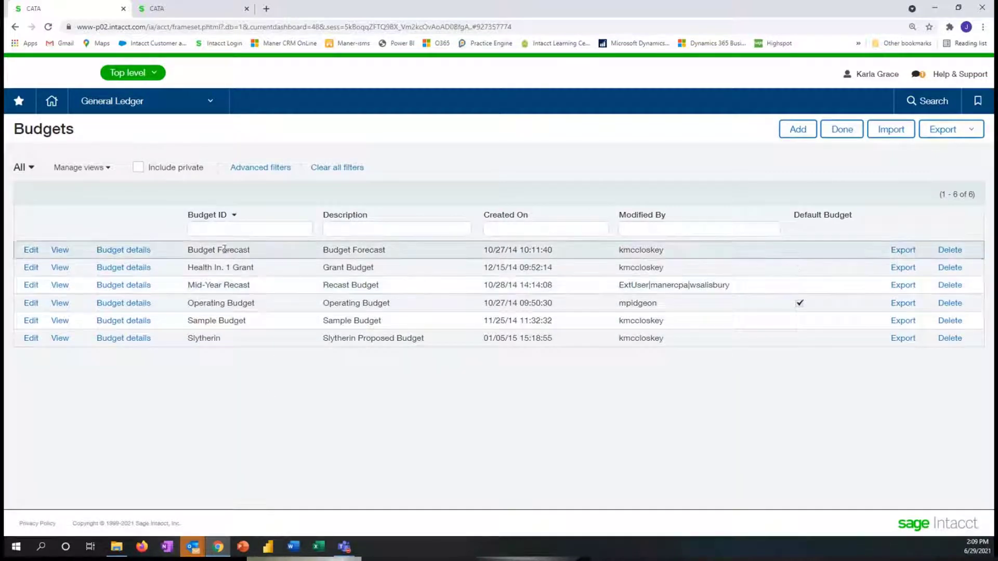
pyautogui.click(124, 285)
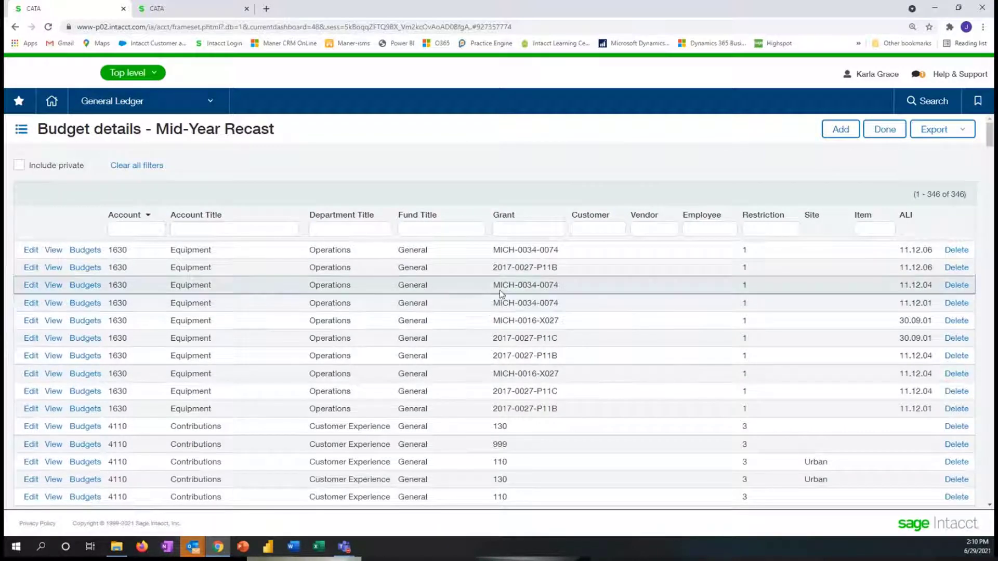
# Step: Filter the Mid-Year Recast budget details by grant MICH-0034-0074
pyautogui.moveTo(493, 287); pyautogui.dragTo(545, 286)
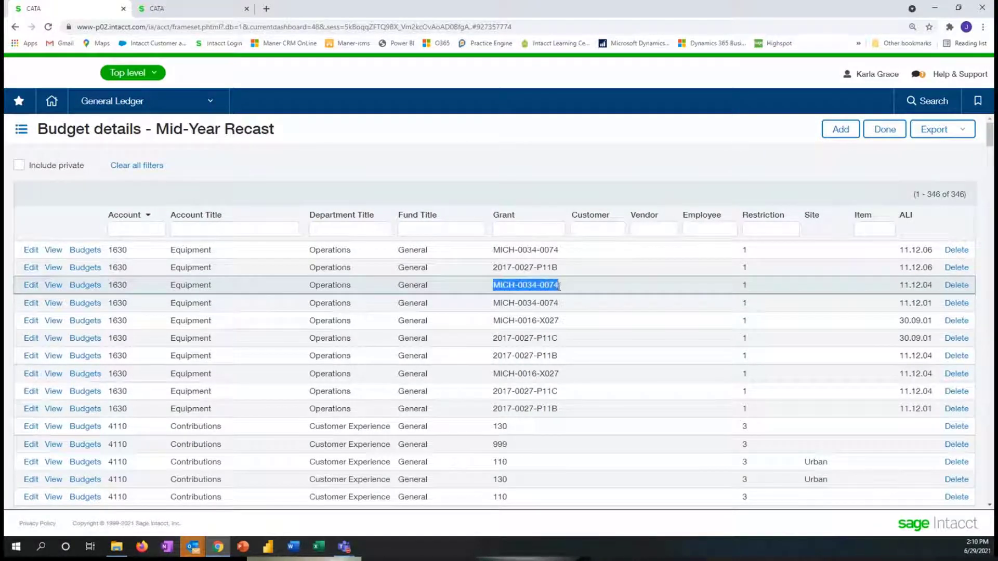
pyautogui.click(512, 229)
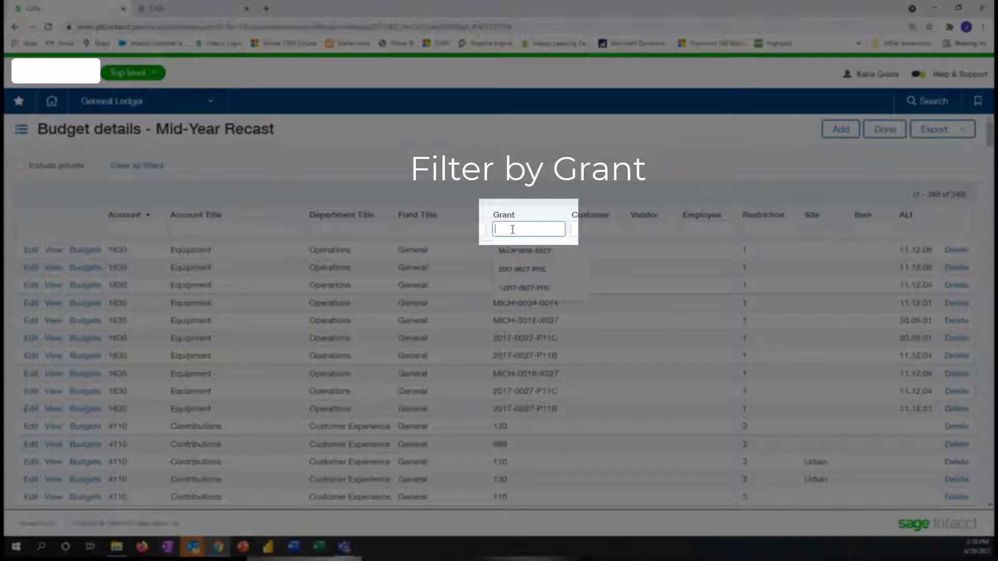
pyautogui.write('MICH-0034-0074')
pyautogui.press('Return')
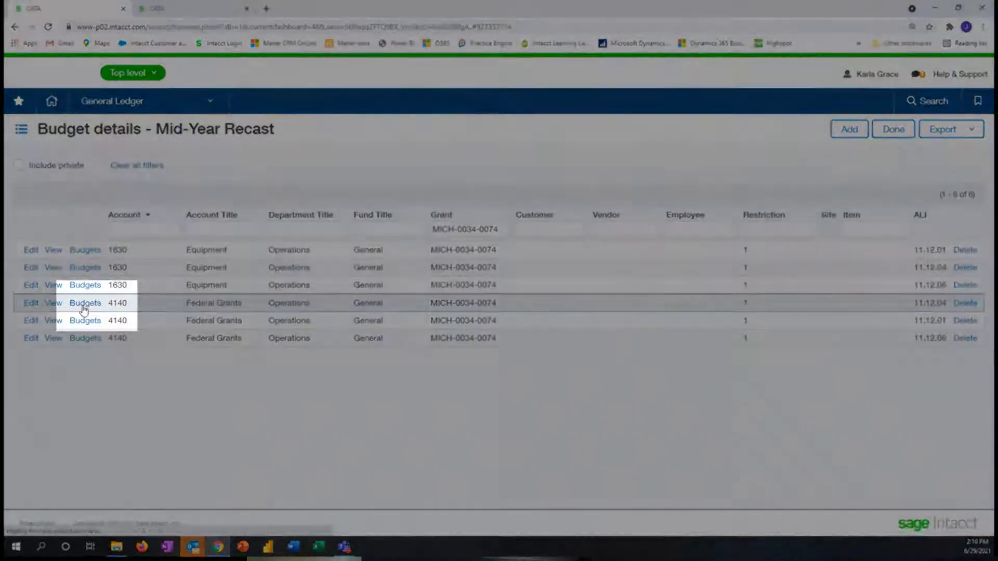
# Step: Open a grant budget line's periods and examine the budget amount details for Month Ended October 2018
pyautogui.click(83, 308)
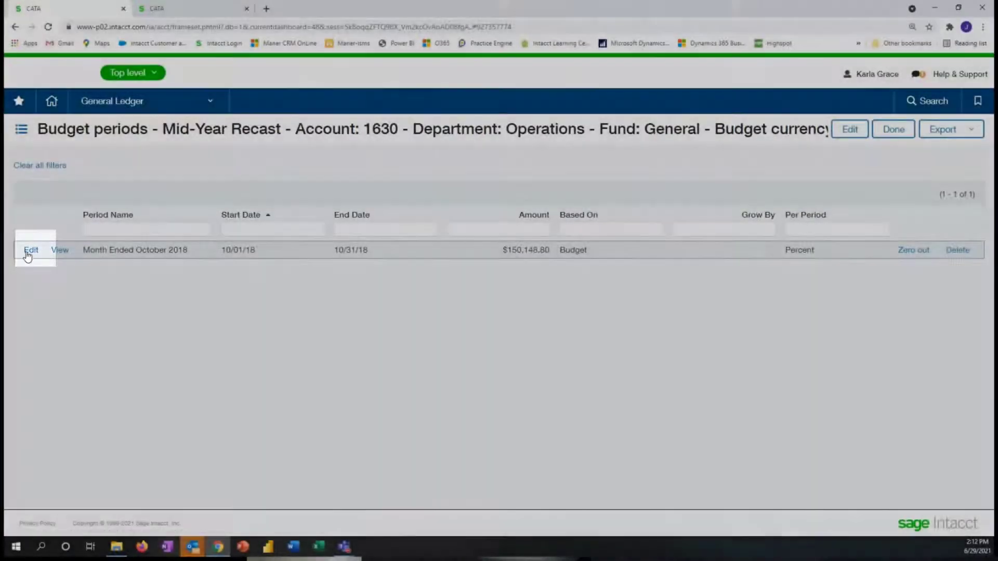
pyautogui.click(29, 251)
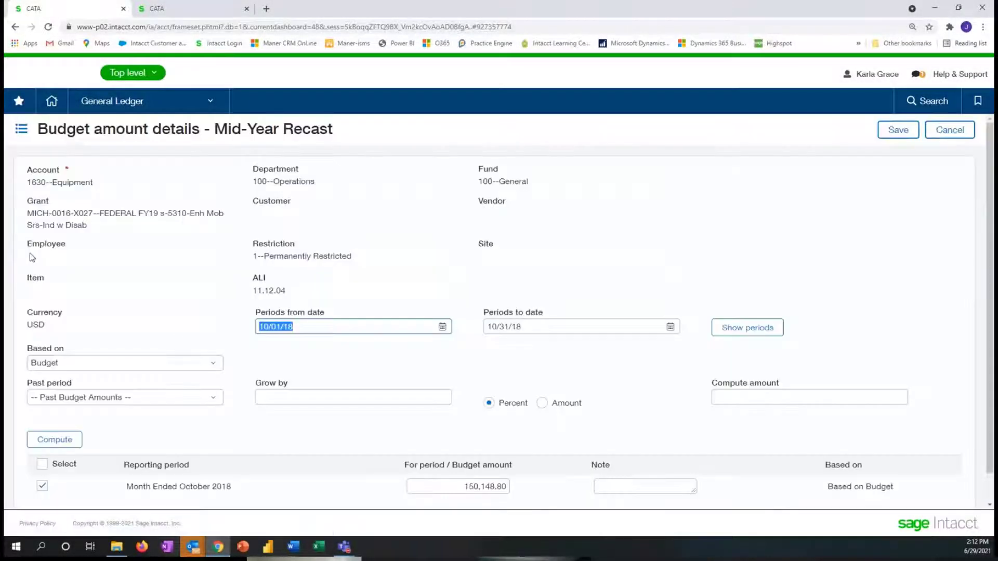
pyautogui.scroll(-1, 334, 353)
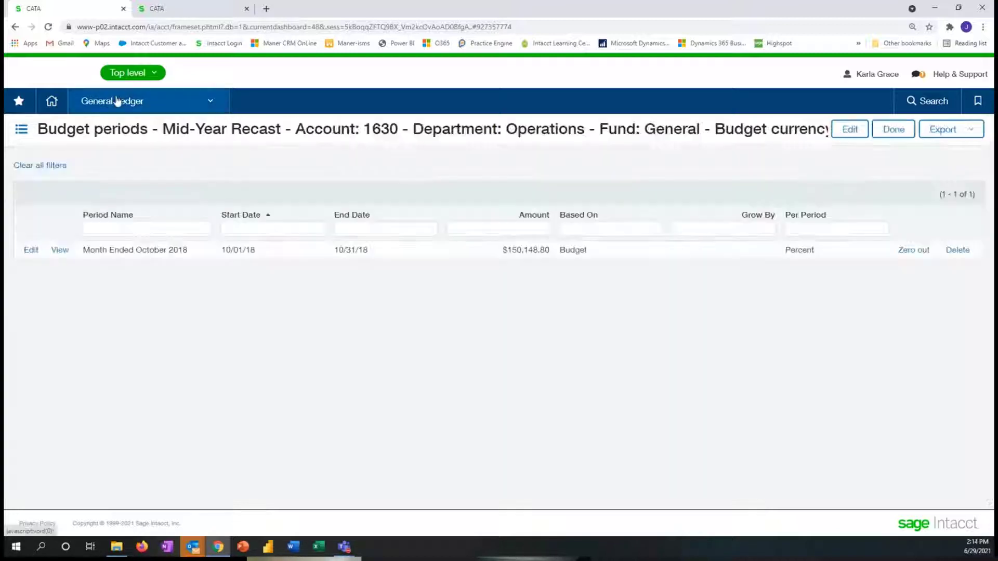
# Step: Open the General Ledger transaction allocations and review the percentage split entries of allocation MICH-0034-0074 - 11.12.01
pyautogui.click(118, 100)
pyautogui.moveTo(98, 284)
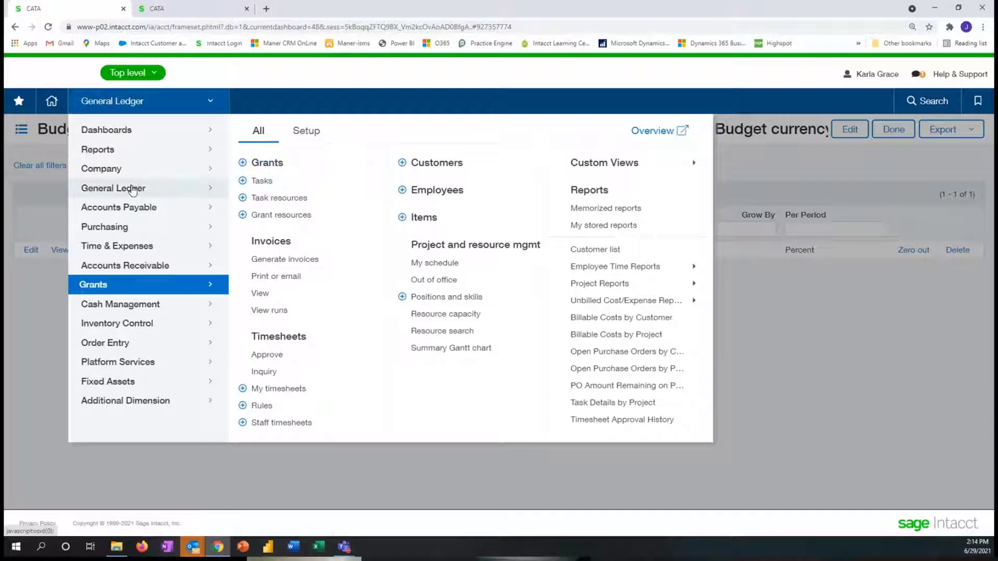
pyautogui.moveTo(133, 189)
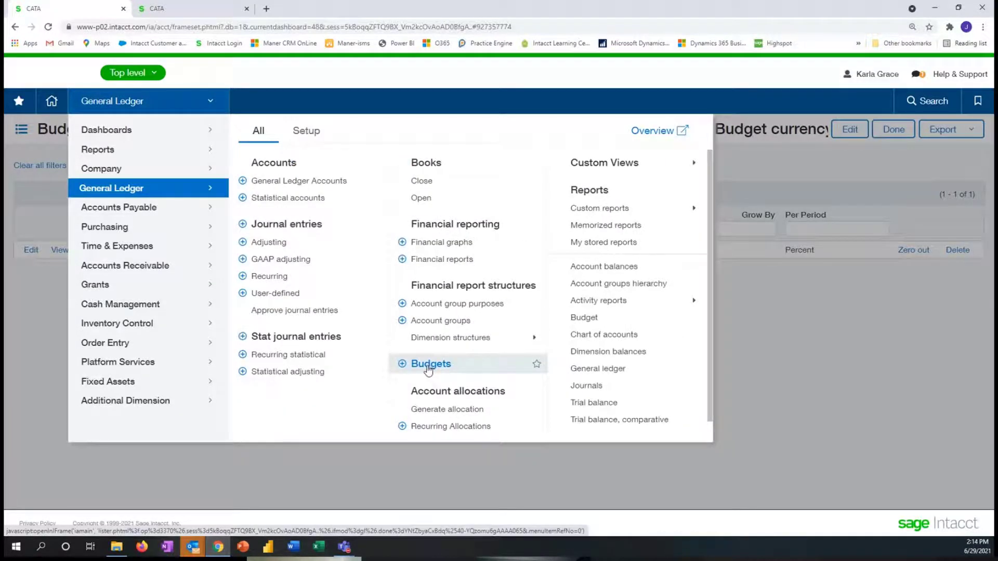
pyautogui.click(311, 133)
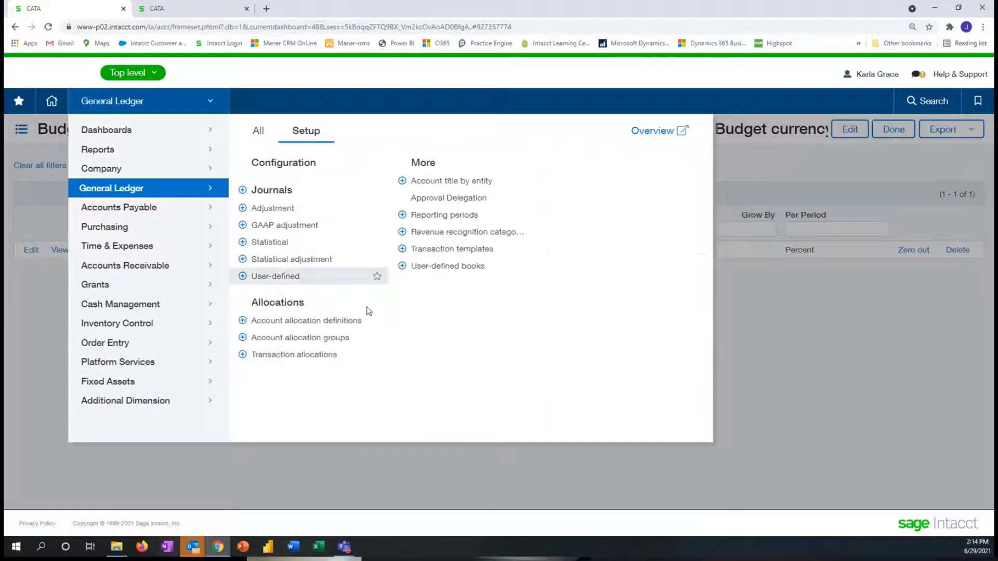
pyautogui.click(285, 355)
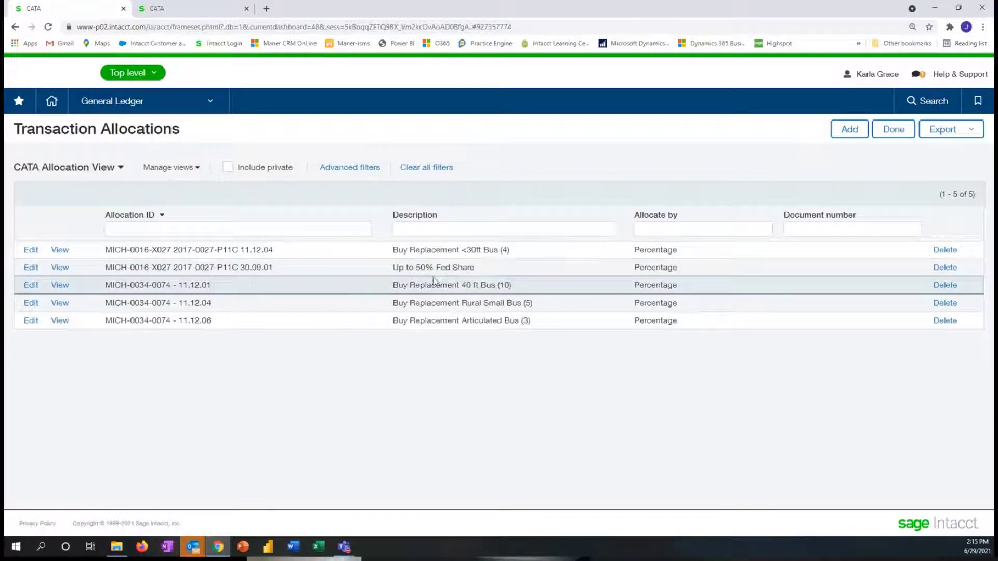
pyautogui.click(30, 284)
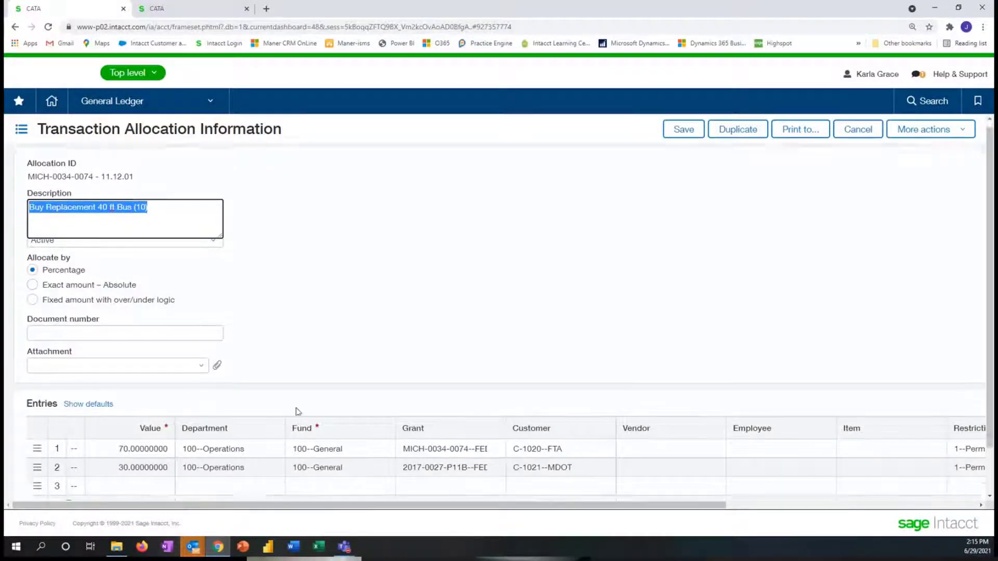
pyautogui.scroll(-2, 294, 409)
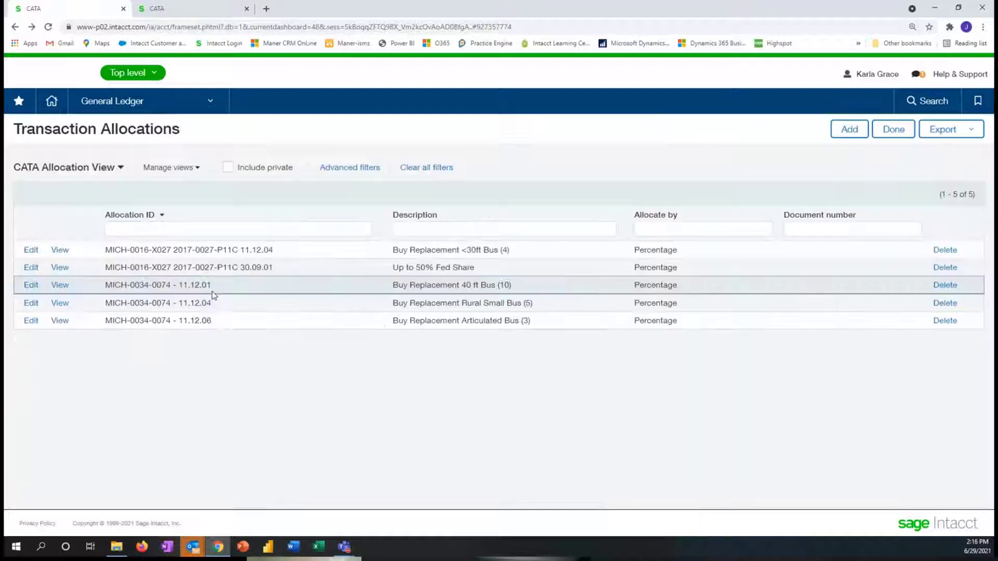
# Step: Open the Grant Manager dashboard and review the revenue and expenditures in Grant Positions
pyautogui.click(130, 101)
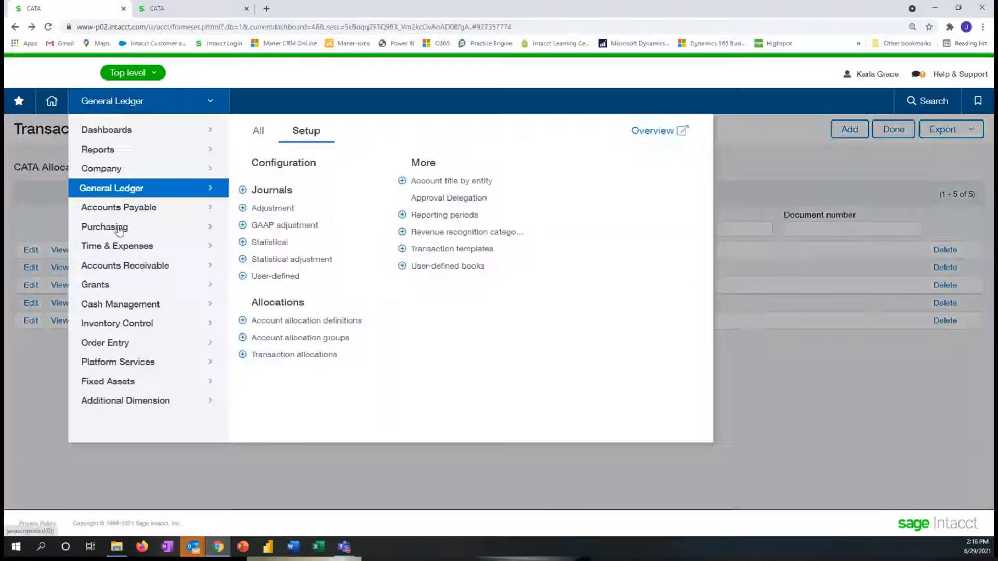
pyautogui.click(106, 289)
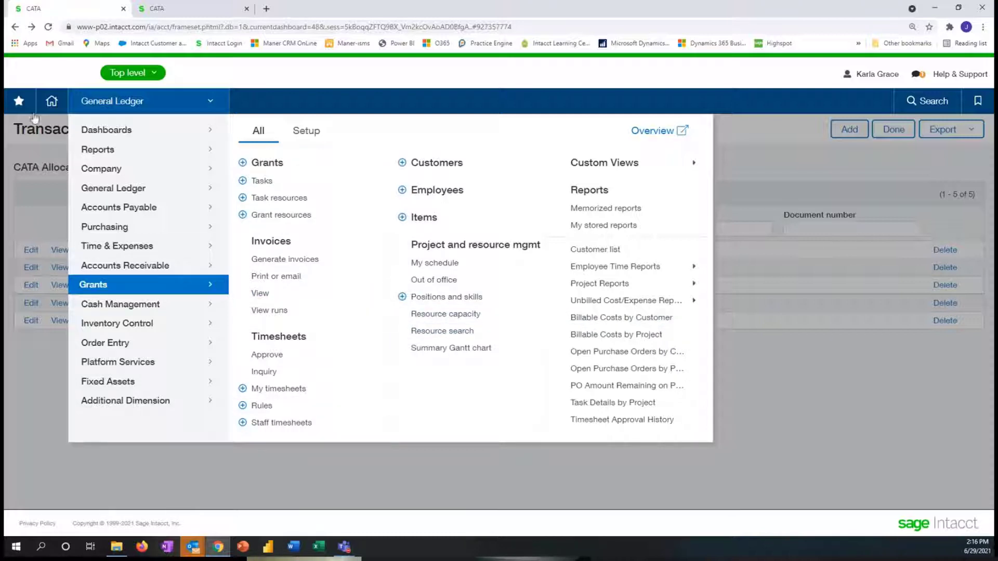
pyautogui.click(18, 99)
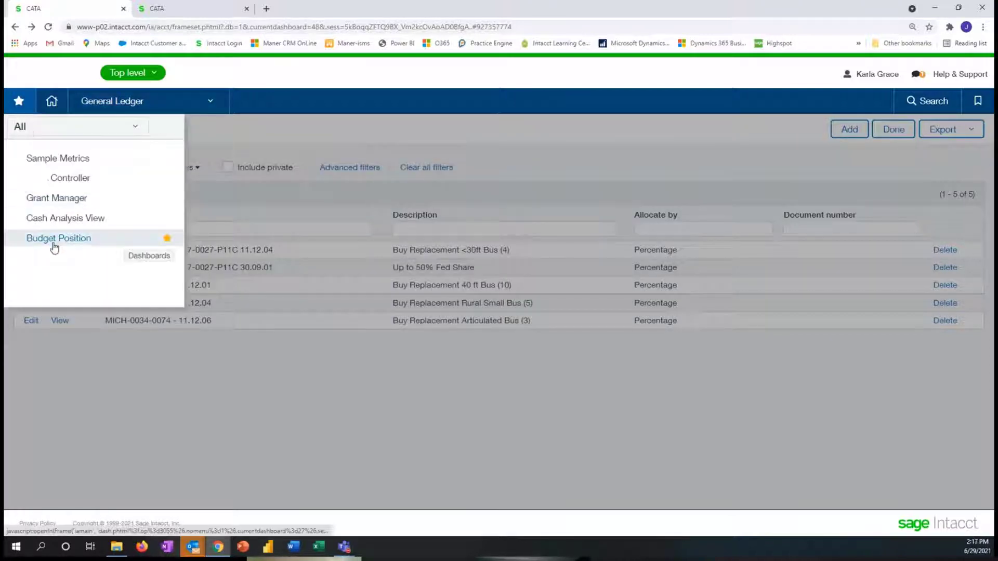
pyautogui.click(58, 201)
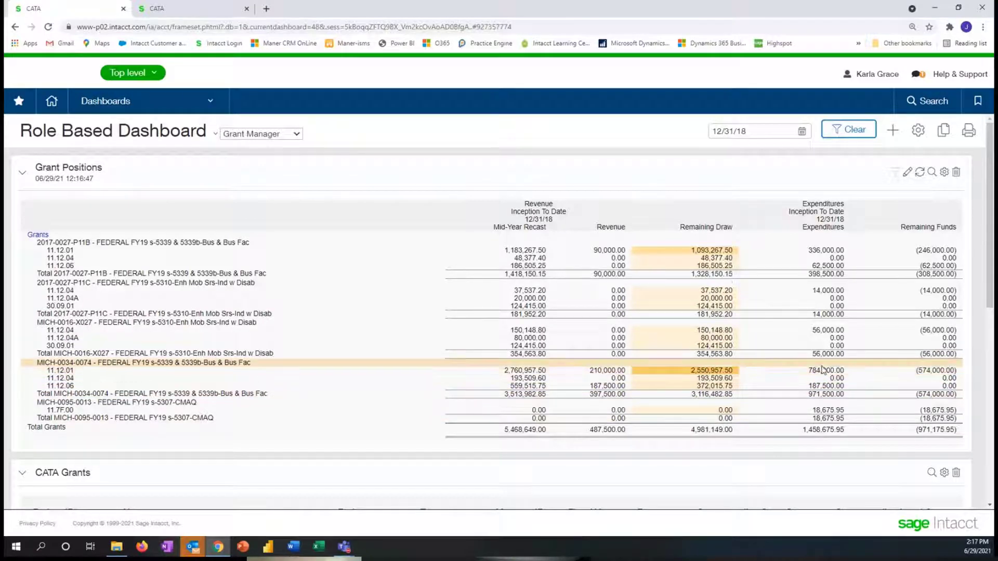
# Step: Start generating invoices for grants and set invoicing by Grant instead of by Customer
pyautogui.click(130, 101)
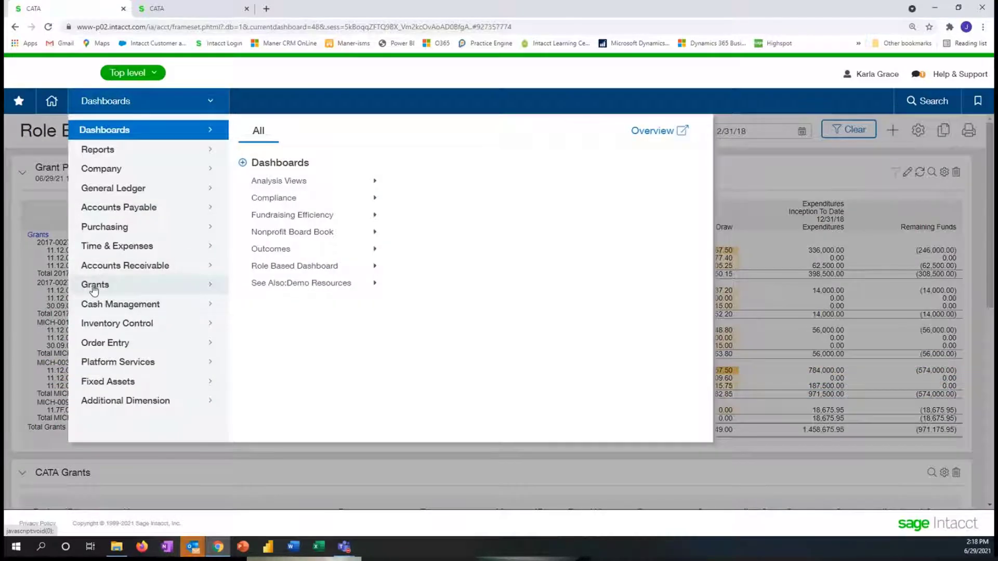
pyautogui.moveTo(109, 292)
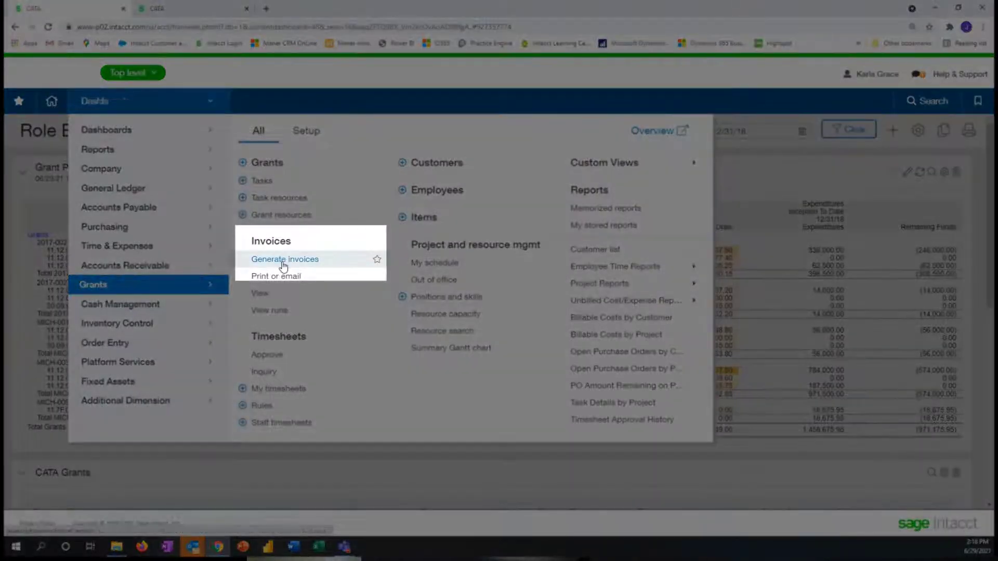
pyautogui.click(283, 261)
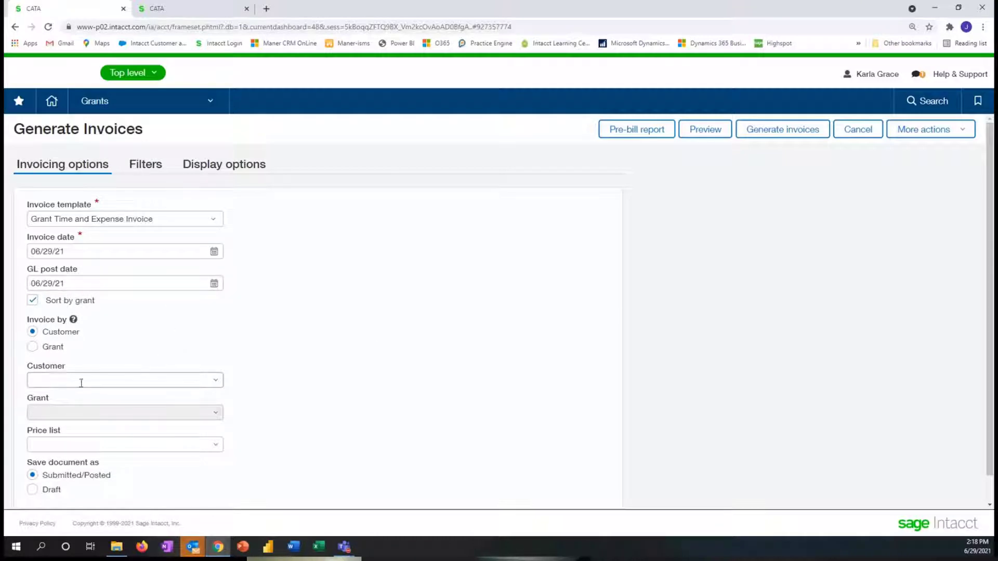
pyautogui.click(54, 333)
pyautogui.click(35, 351)
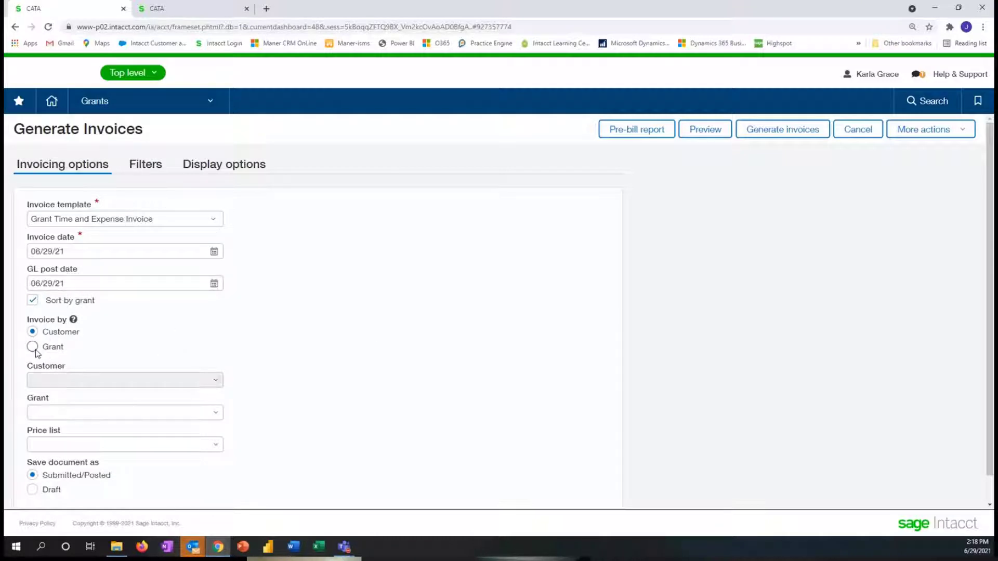
# Step: Choose grant MICH-0034-0074 as the grant to invoice and preview its invoice
pyautogui.click(215, 413)
pyautogui.scroll(-5, 182, 374)
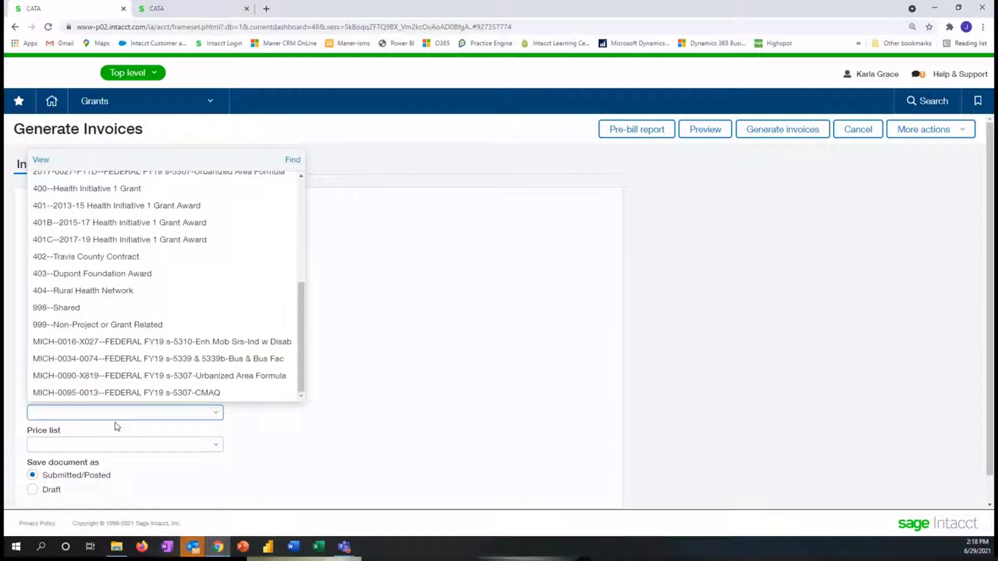
pyautogui.click(117, 359)
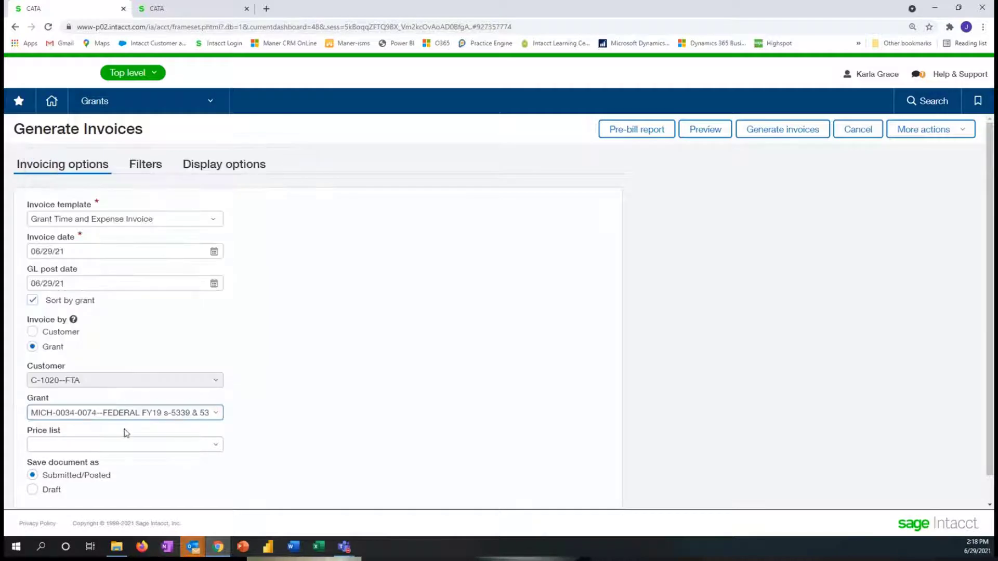
pyautogui.click(708, 133)
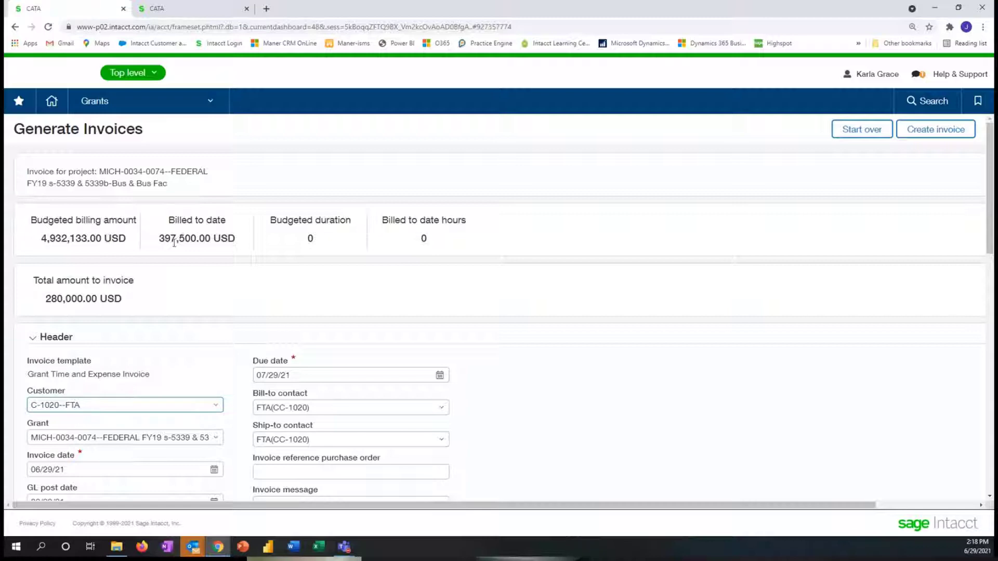
# Step: Review the purchasing transactions in the invoice preview and examine the entries of the source Vendor Invoice-VI0043
pyautogui.scroll(-10, 47, 307)
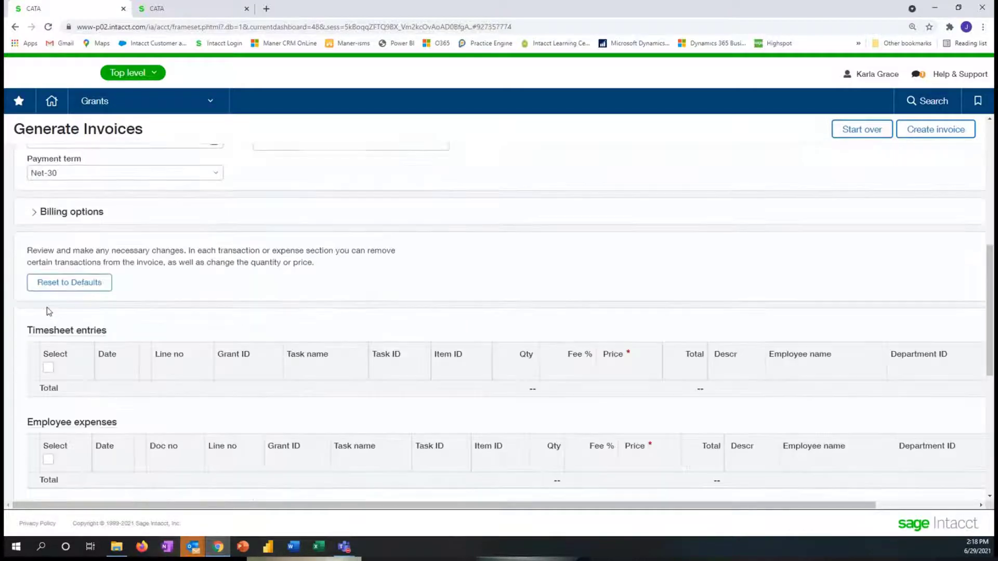
pyautogui.scroll(-1, 47, 310)
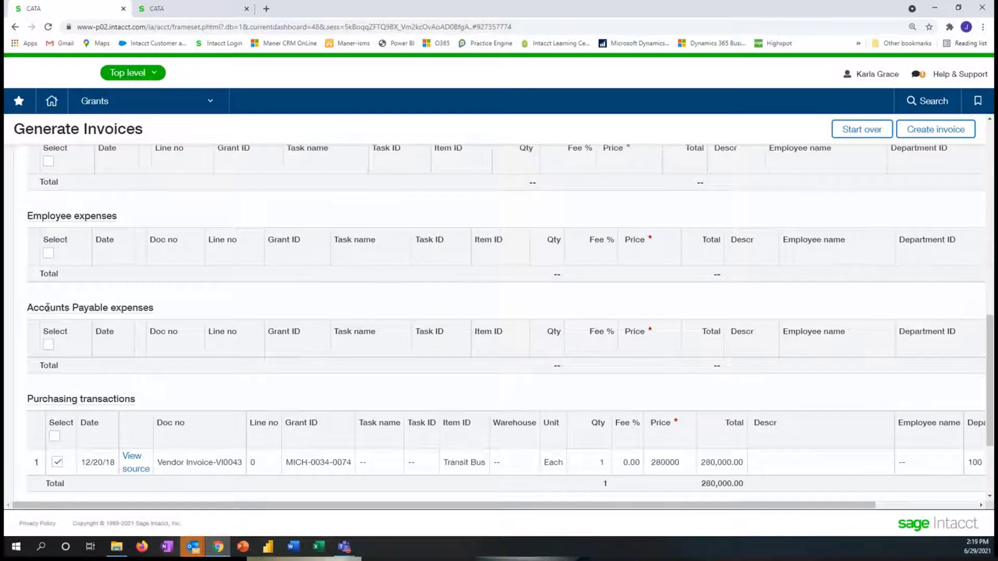
pyautogui.scroll(3, 47, 307)
pyautogui.scroll(-4, 48, 310)
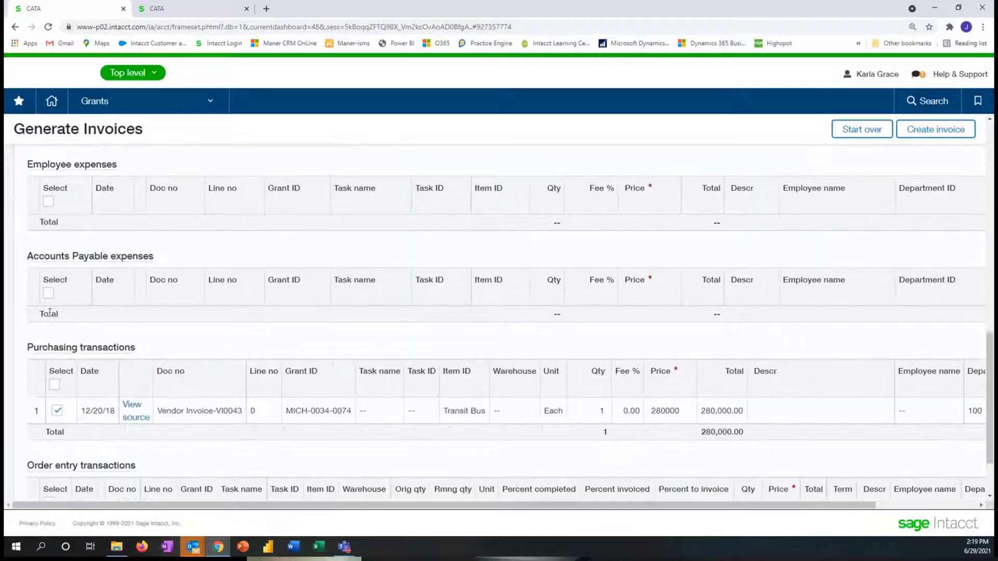
pyautogui.click(135, 416)
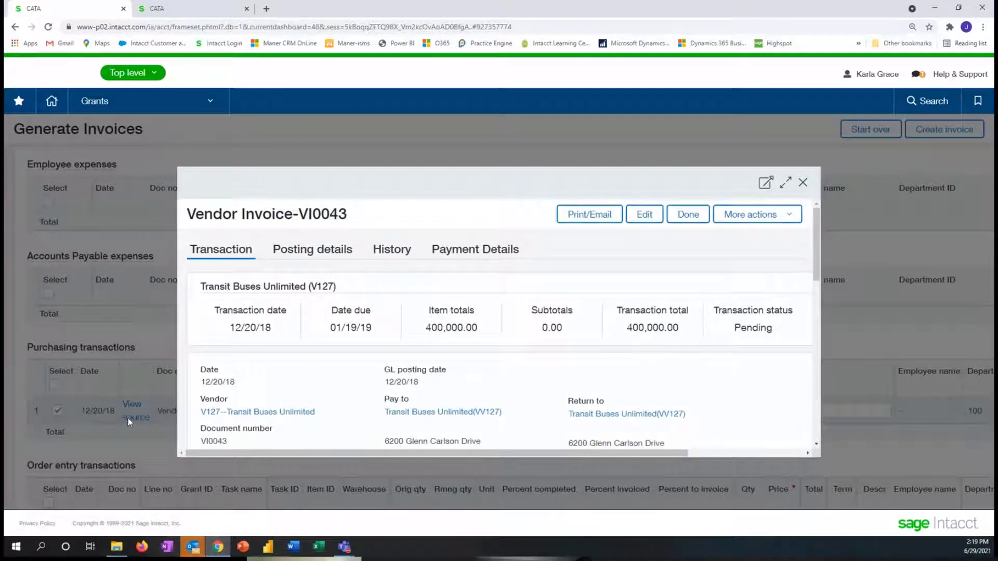
pyautogui.scroll(-4, 746, 362)
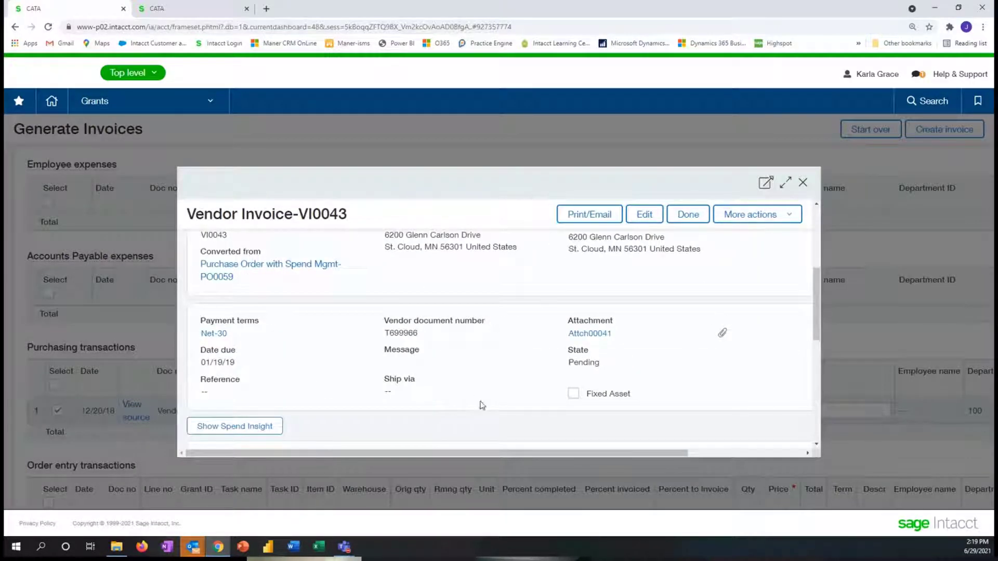
pyautogui.scroll(-3, 481, 405)
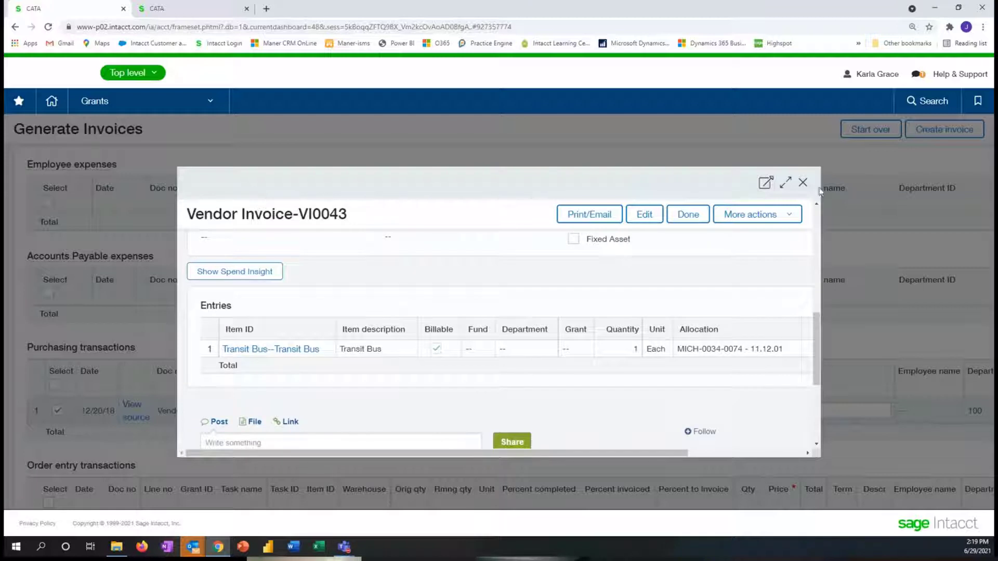
pyautogui.click(803, 185)
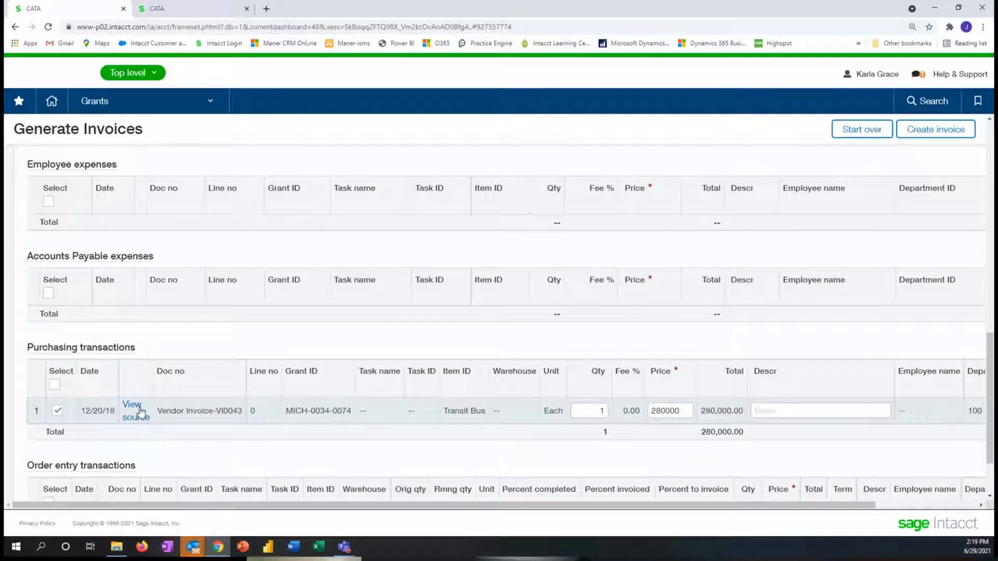
# Step: Create the grant invoice and print the FTA Grant Time and Expense Invoice dated 06/29/21
pyautogui.scroll(1, 265, 421)
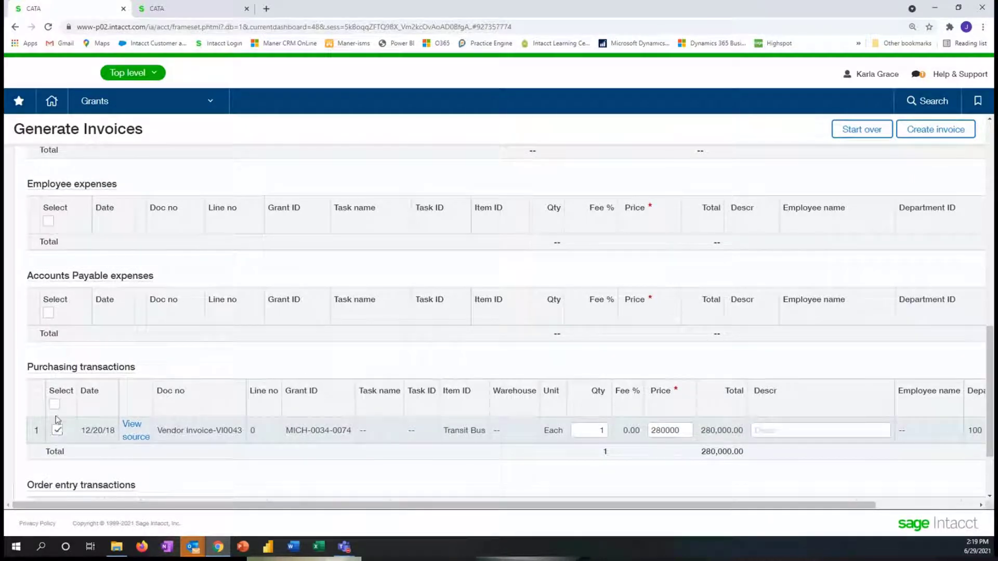
pyautogui.scroll(1, 488, 333)
pyautogui.scroll(10, 488, 333)
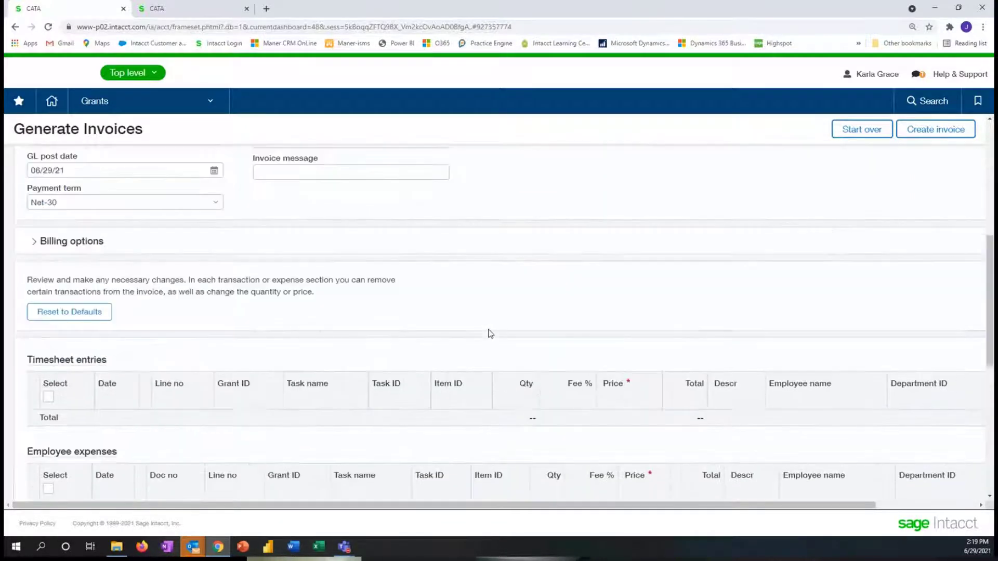
pyautogui.click(936, 132)
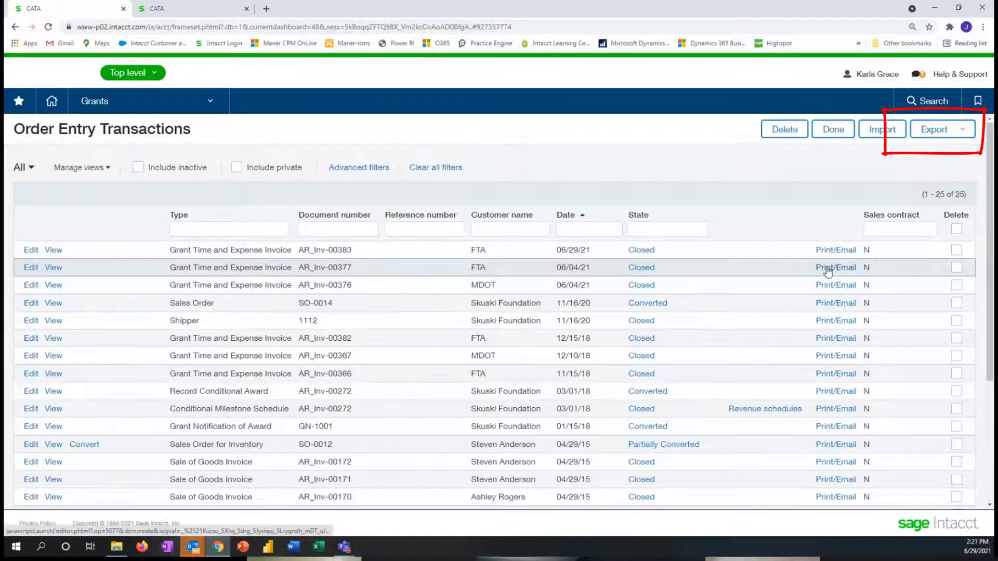
pyautogui.click(832, 252)
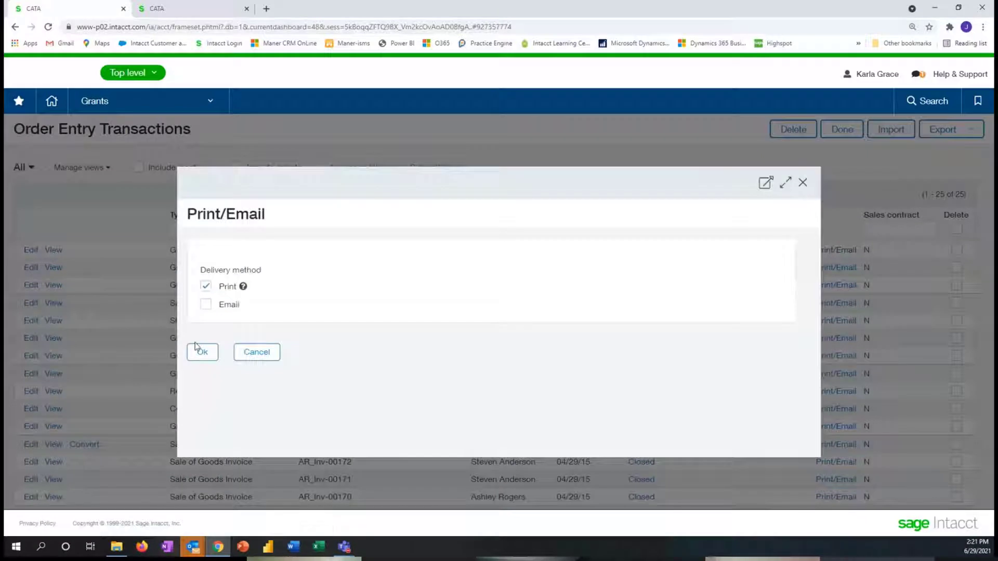
pyautogui.click(202, 351)
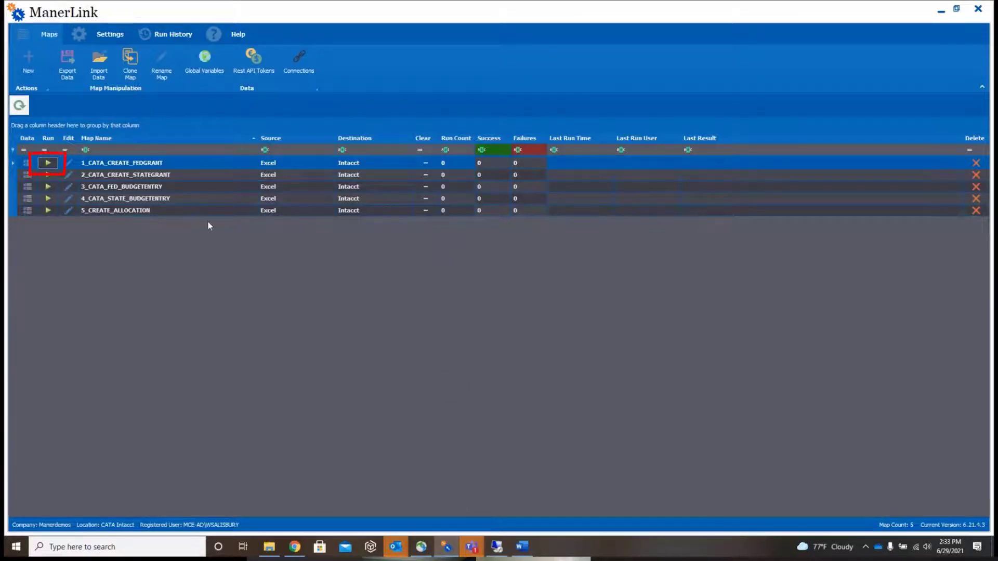
# Step: Run the 1_CATA_CREATE_FEDGRANT map in ManerLink
pyautogui.click(52, 163)
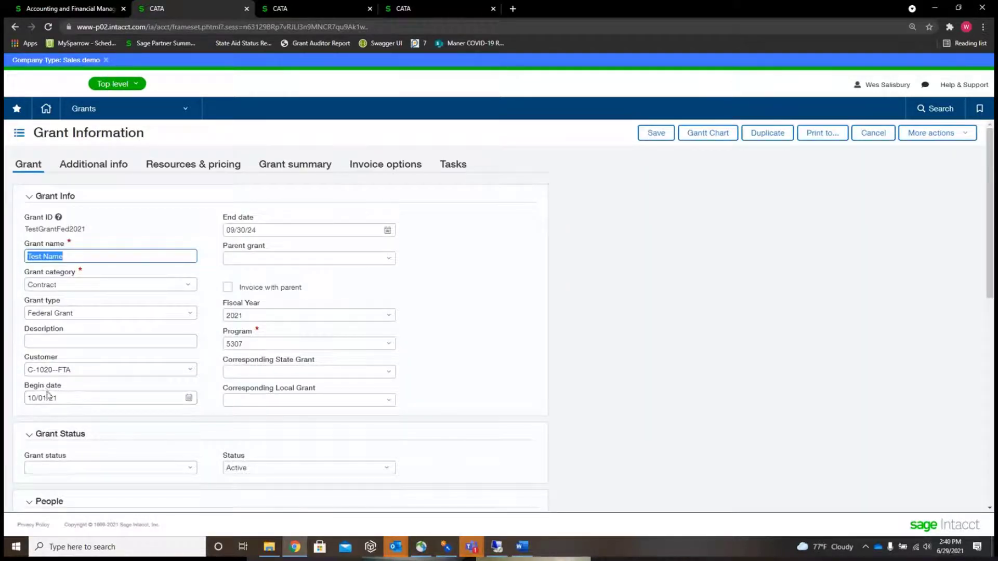
# Step: Examine the Mid-Year Recast budget amount details of TestGrantFed2021 and TestGrantState2021 in Sage Intacct
pyautogui.click(279, 11)
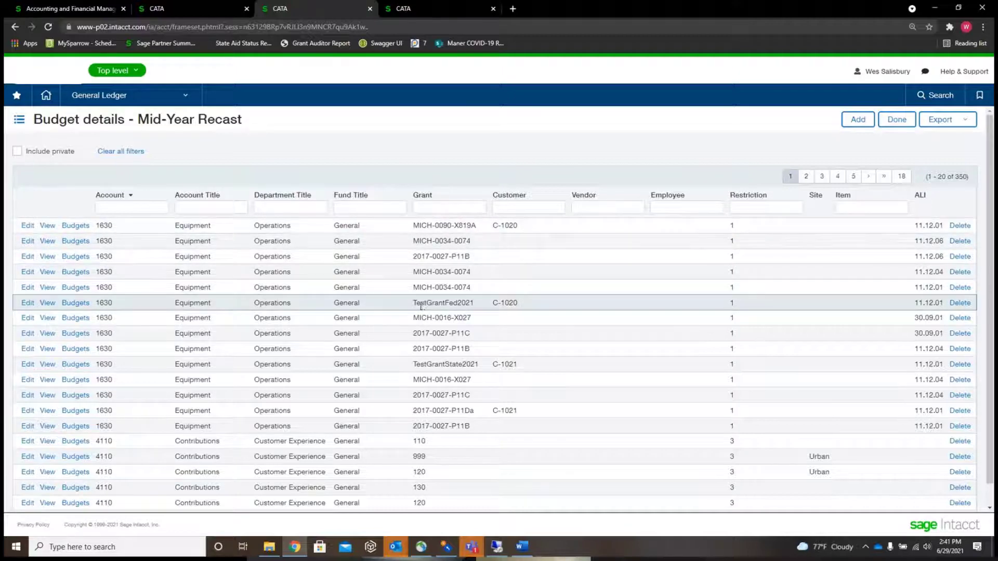
pyautogui.moveTo(414, 303); pyautogui.dragTo(481, 304)
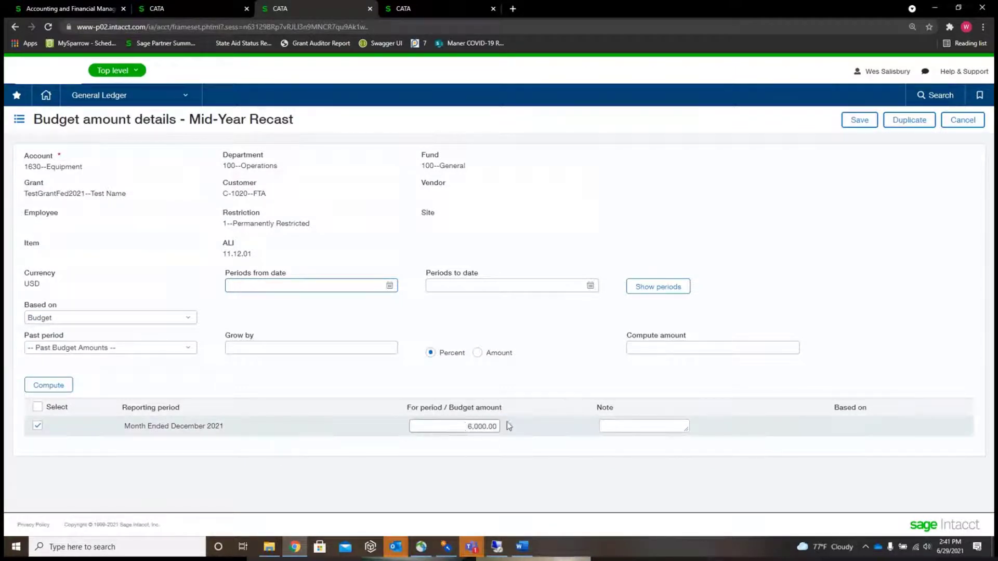
pyautogui.doubleClick(222, 426)
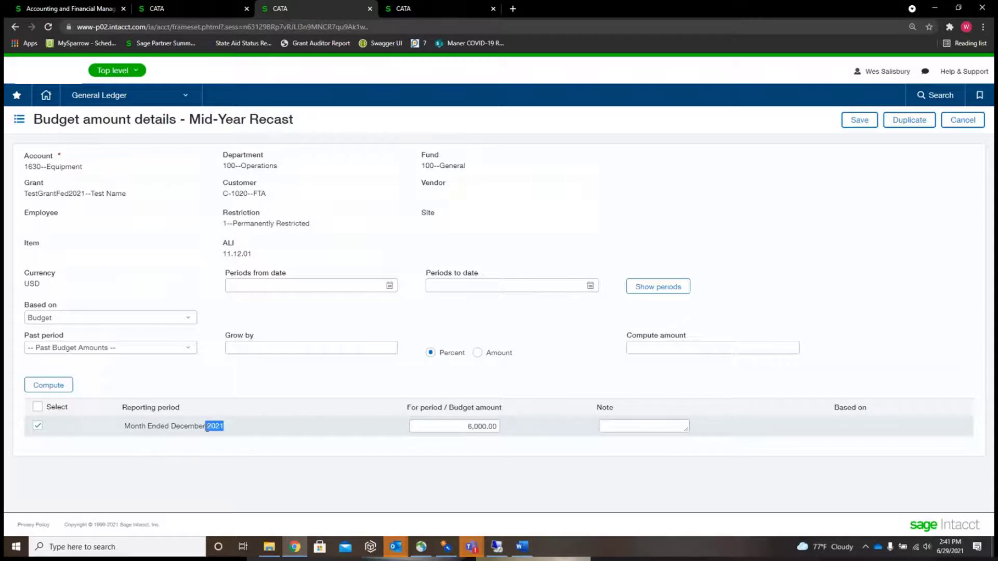
pyautogui.click(947, 118)
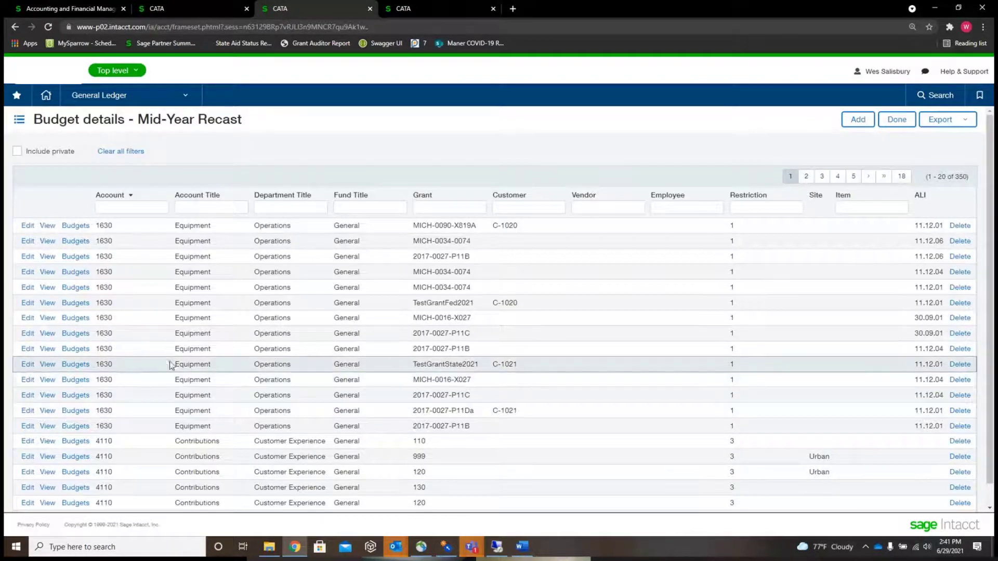
pyautogui.click(28, 364)
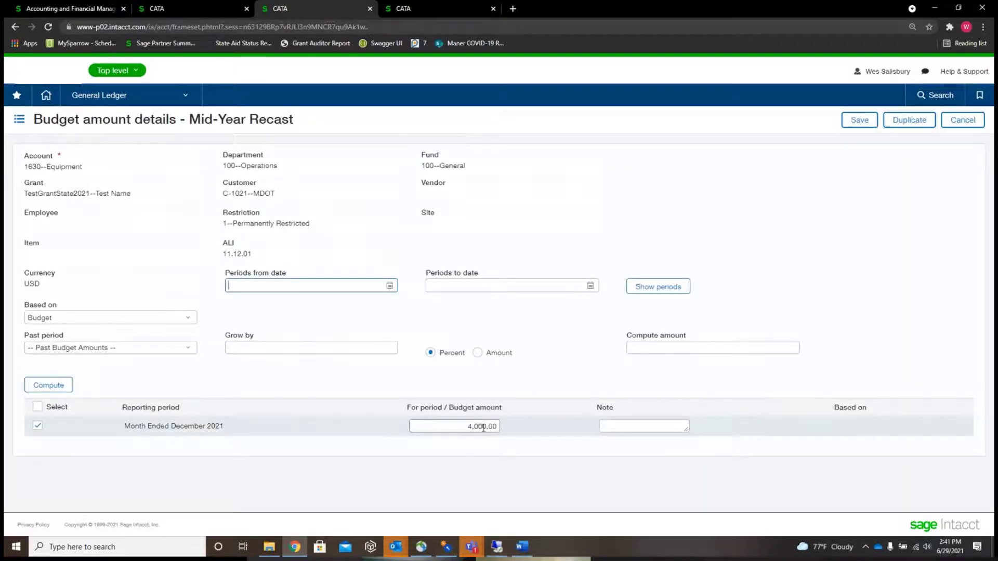
# Step: Go to the Budget Position dashboard and review each grant's figures under Grant Positions
pyautogui.click(410, 8)
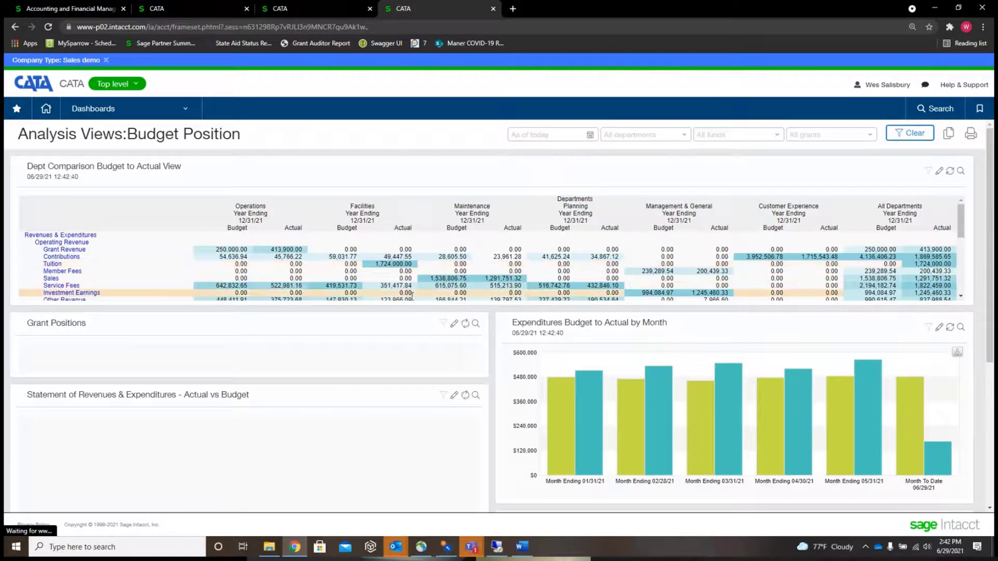
pyautogui.scroll(-3, 492, 320)
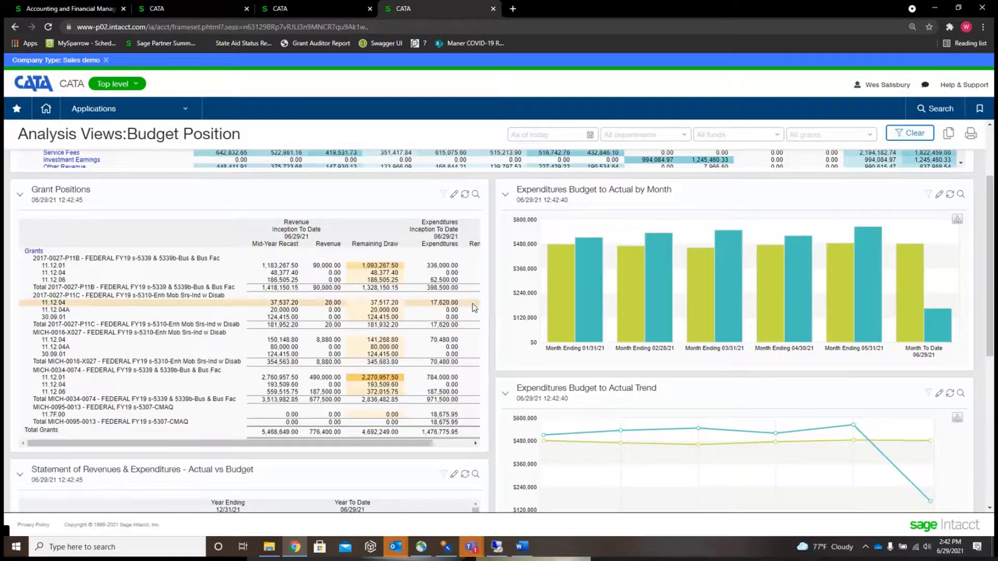
pyautogui.scroll(-1, 491, 315)
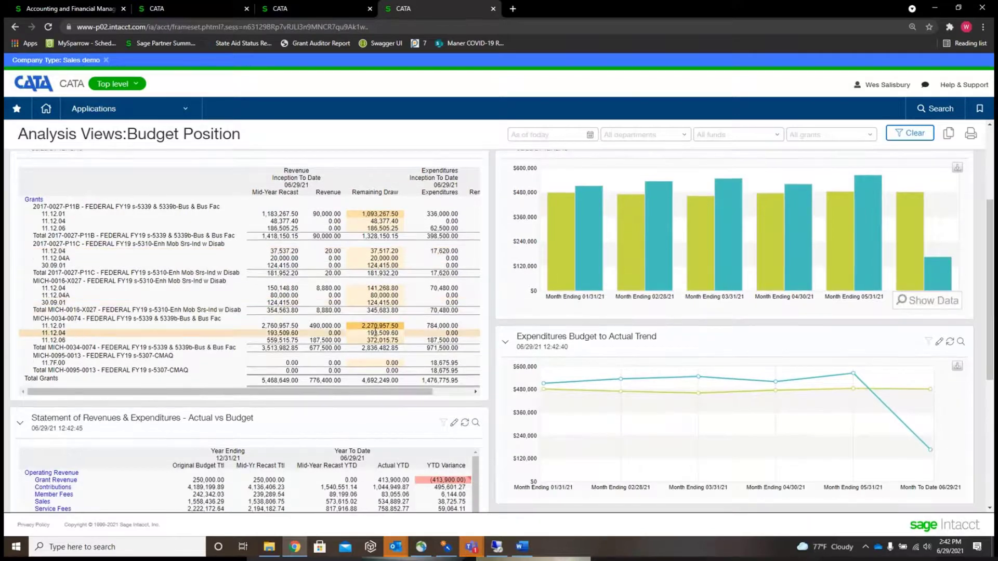